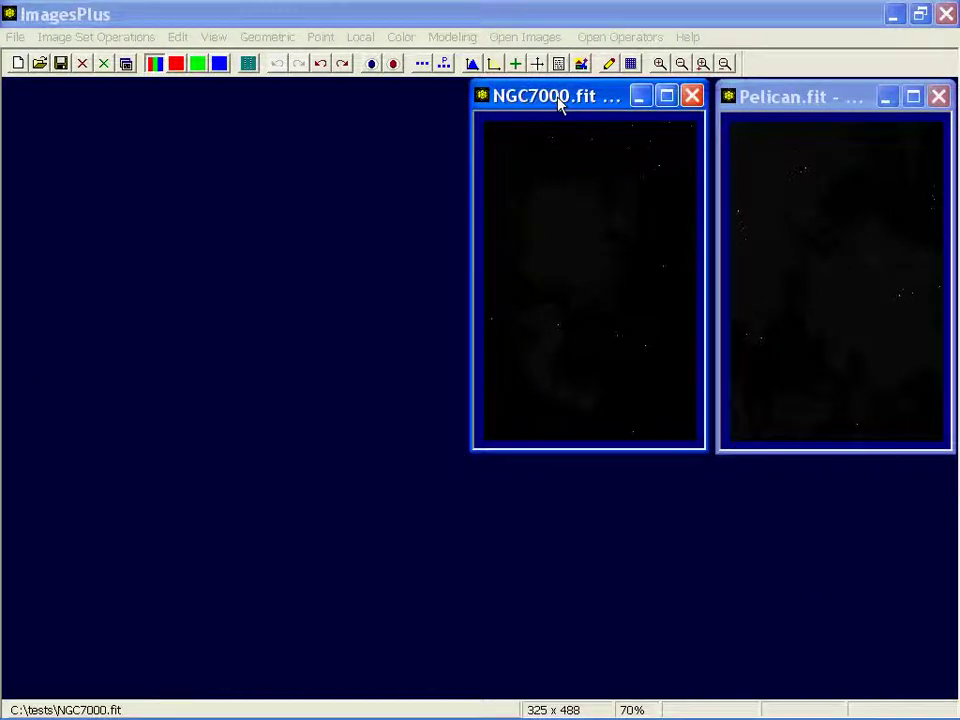
Step: Select the Pelican.fit window so it becomes the working image instead of NGC7000.fit
{"action": "left_click", "coordinate": [846, 112]}
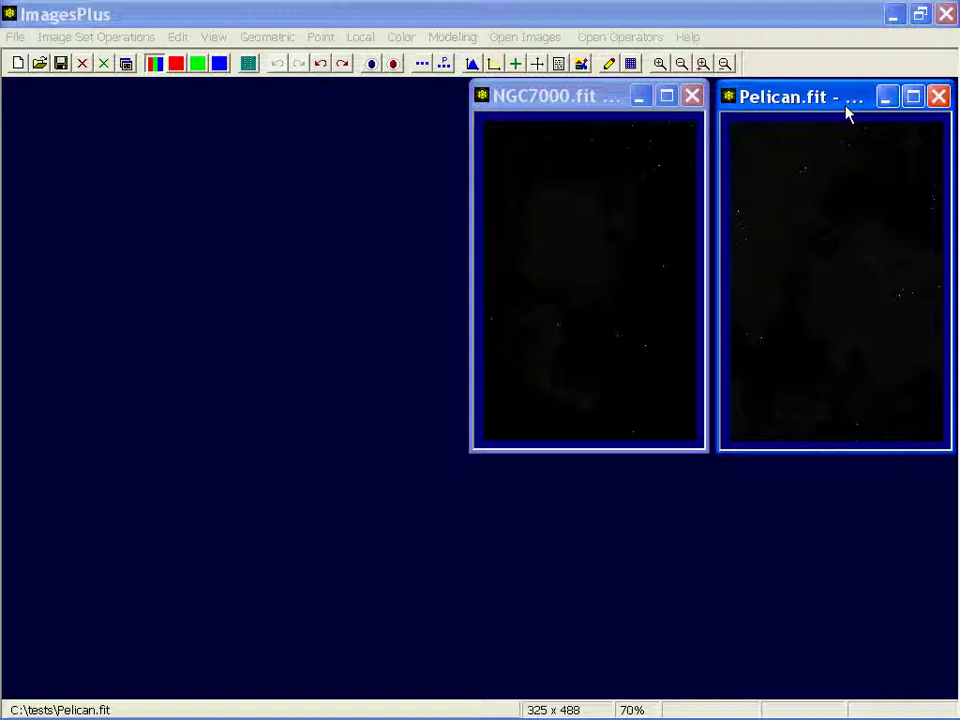
Step: Stretch both frames with Digital Development: Break-Point 1530, Backgd Wt 0.535, Range 1.010
{"action": "left_click", "coordinate": [401, 38]}
{"action": "left_click", "coordinate": [445, 437]}
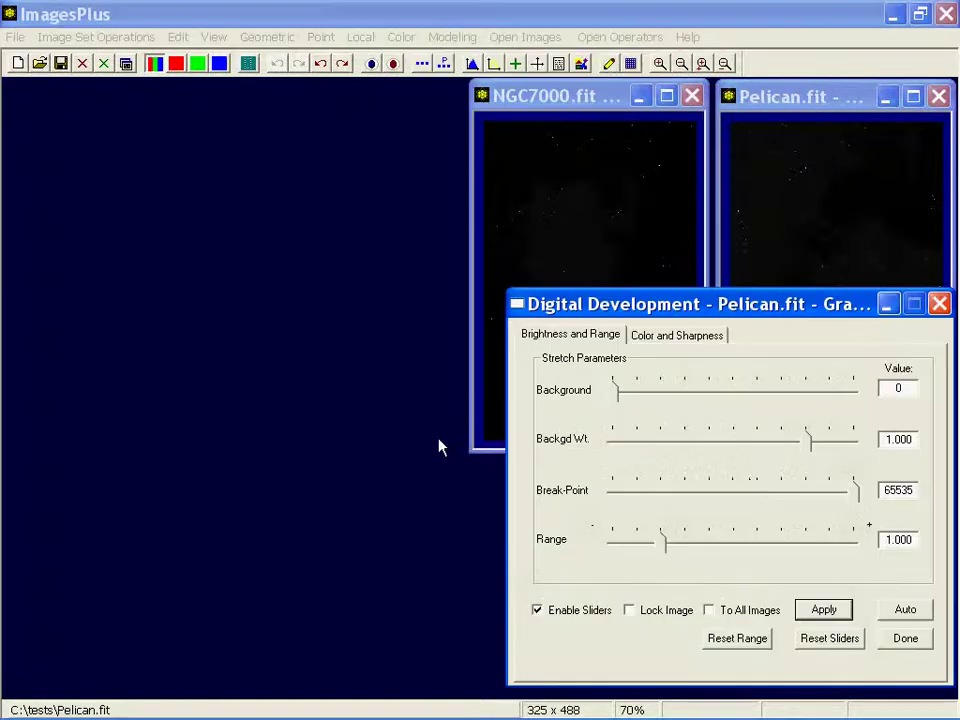
{"action": "left_click_drag", "start_coordinate": [833, 310], "coordinate": [270, 306]}
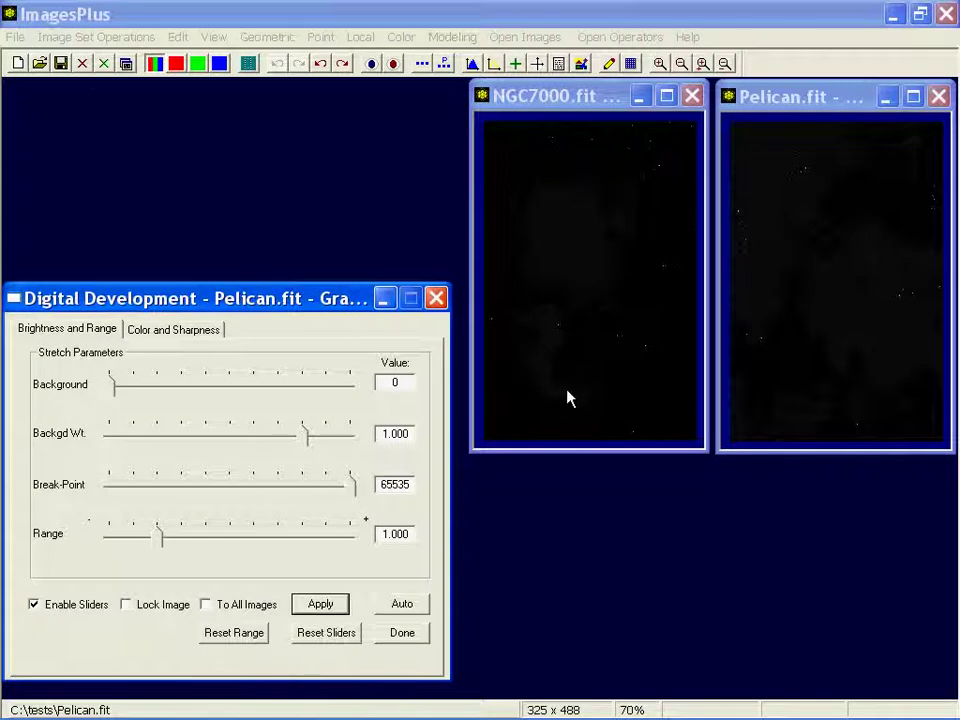
{"action": "left_click", "coordinate": [230, 612]}
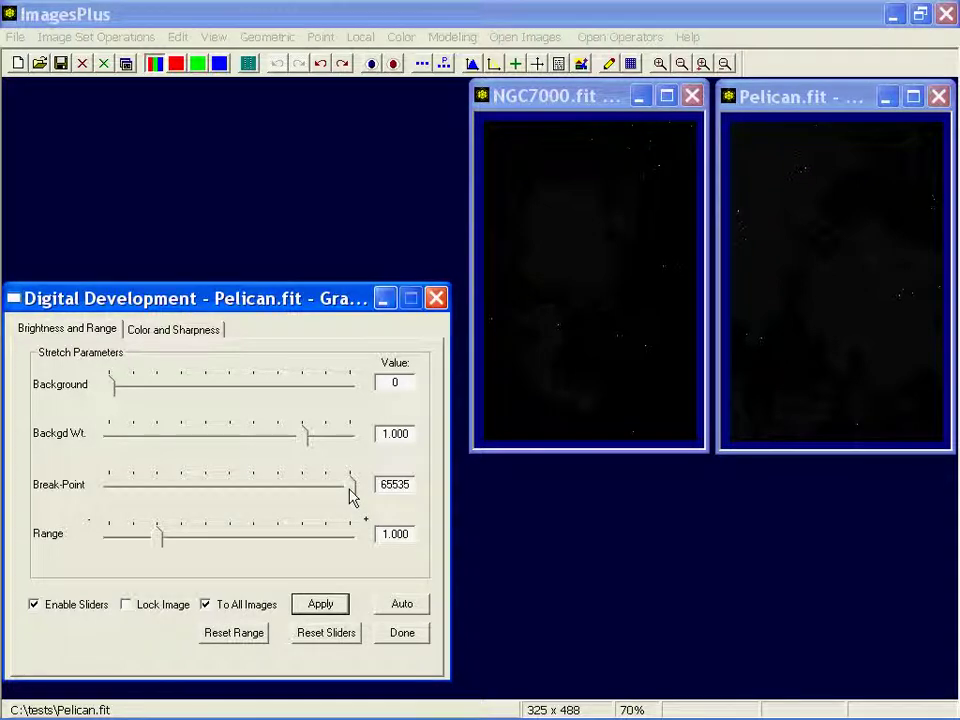
{"action": "left_click_drag", "start_coordinate": [350, 494], "coordinate": [114, 493]}
{"action": "left_click_drag", "start_coordinate": [302, 448], "coordinate": [221, 441]}
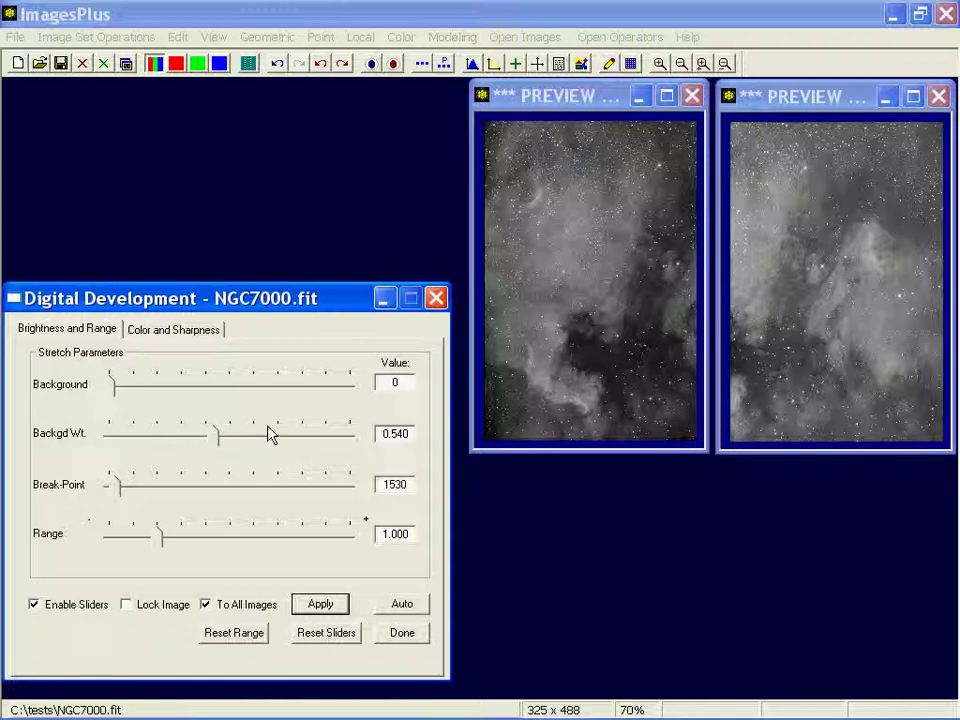
{"action": "left_click_drag", "start_coordinate": [216, 441], "coordinate": [213, 449]}
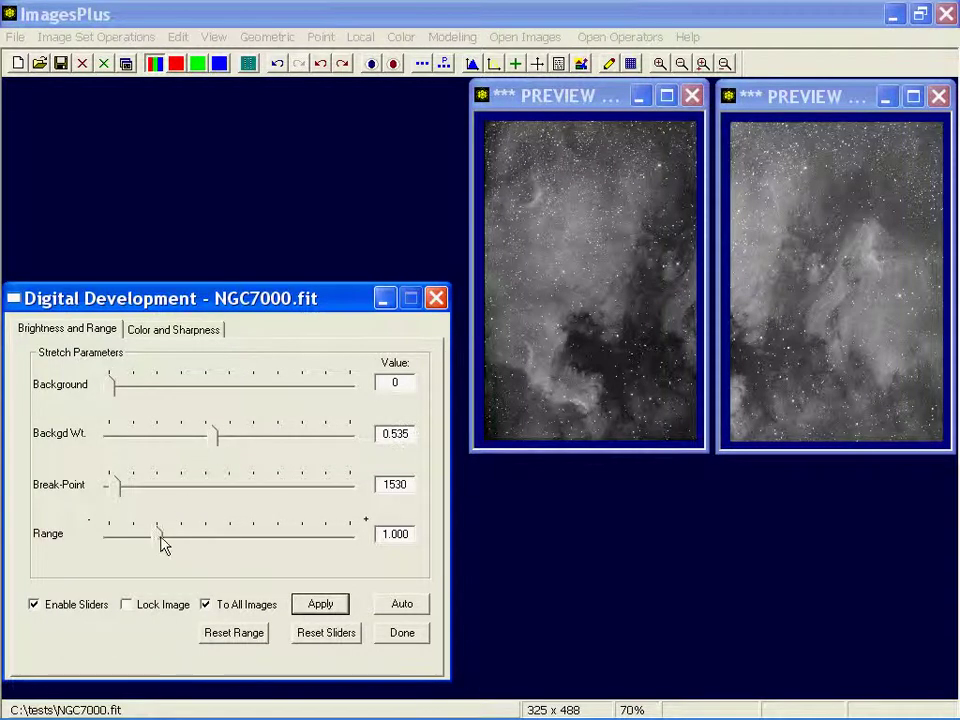
{"action": "mouse_move", "coordinate": [161, 544]}
{"action": "left_mouse_down"}
{"action": "mouse_move", "coordinate": [176, 544]}
{"action": "mouse_move", "coordinate": [167, 544]}
{"action": "left_mouse_up"}
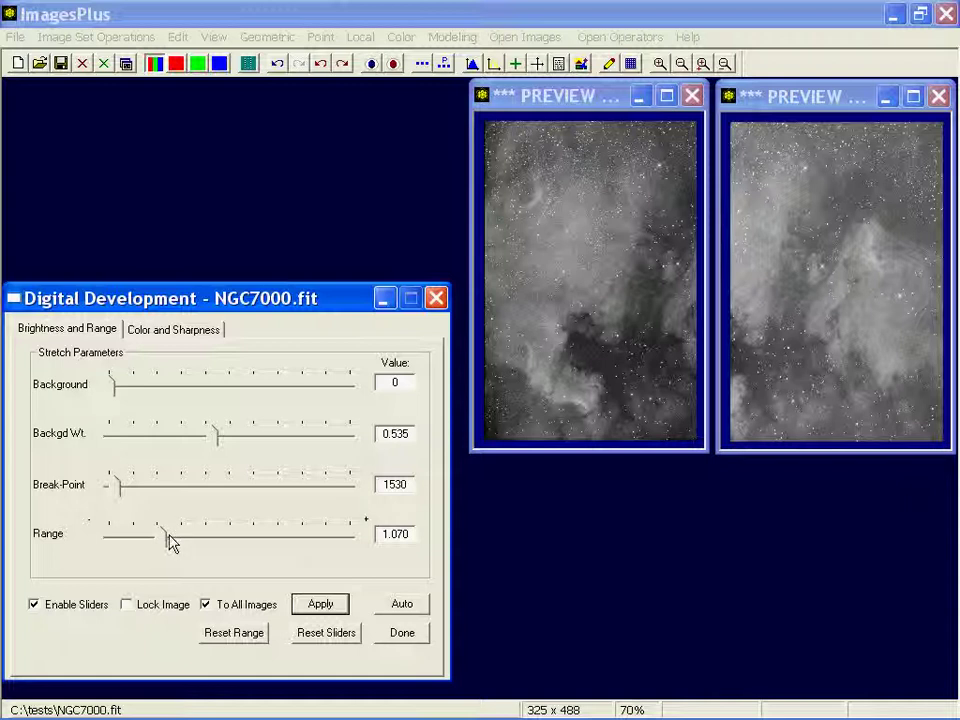
{"action": "mouse_move", "coordinate": [168, 541]}
{"action": "left_mouse_down"}
{"action": "mouse_move", "coordinate": [161, 536]}
{"action": "mouse_move", "coordinate": [162, 545]}
{"action": "left_mouse_up"}
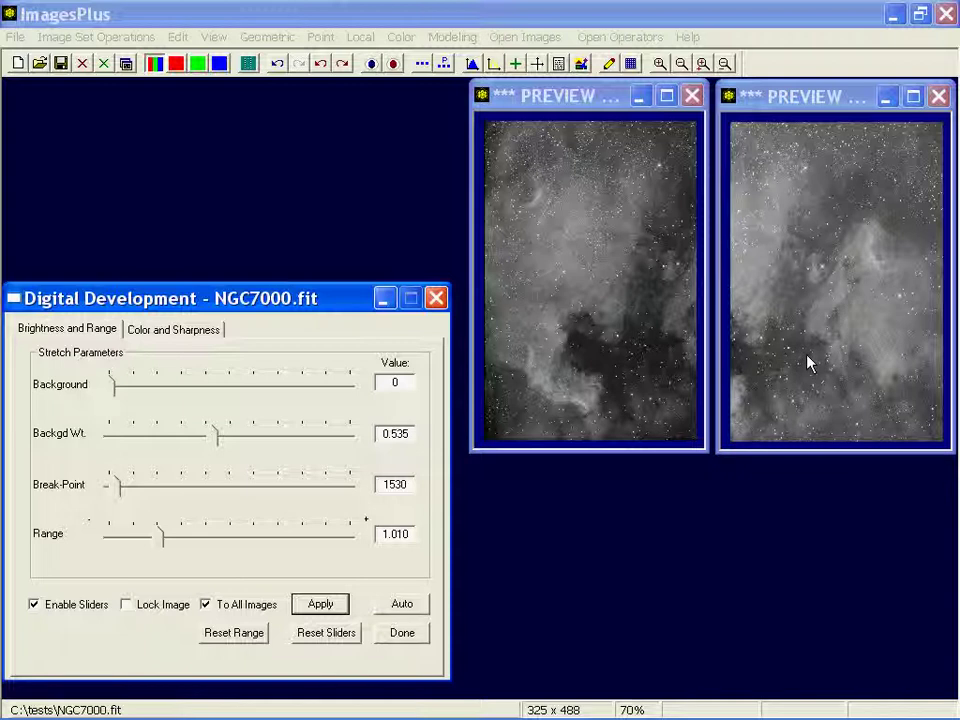
Step: Raise only the Pelican frame's background weight to 0.613, then close Digital Development
{"action": "left_click", "coordinate": [232, 607]}
{"action": "left_click", "coordinate": [852, 426]}
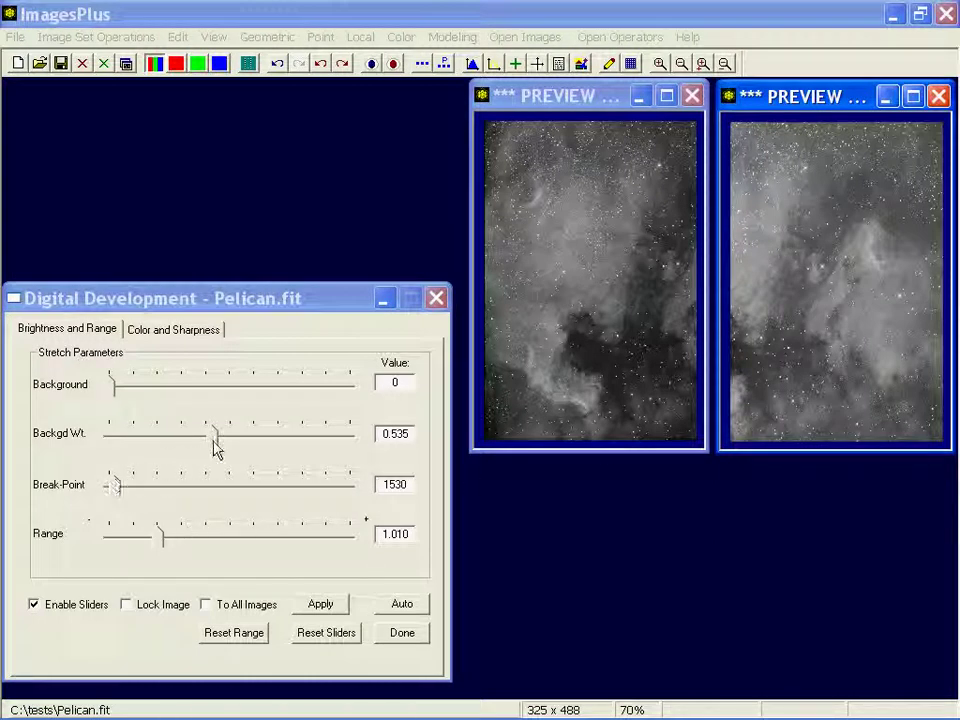
{"action": "left_click_drag", "start_coordinate": [214, 447], "coordinate": [224, 449]}
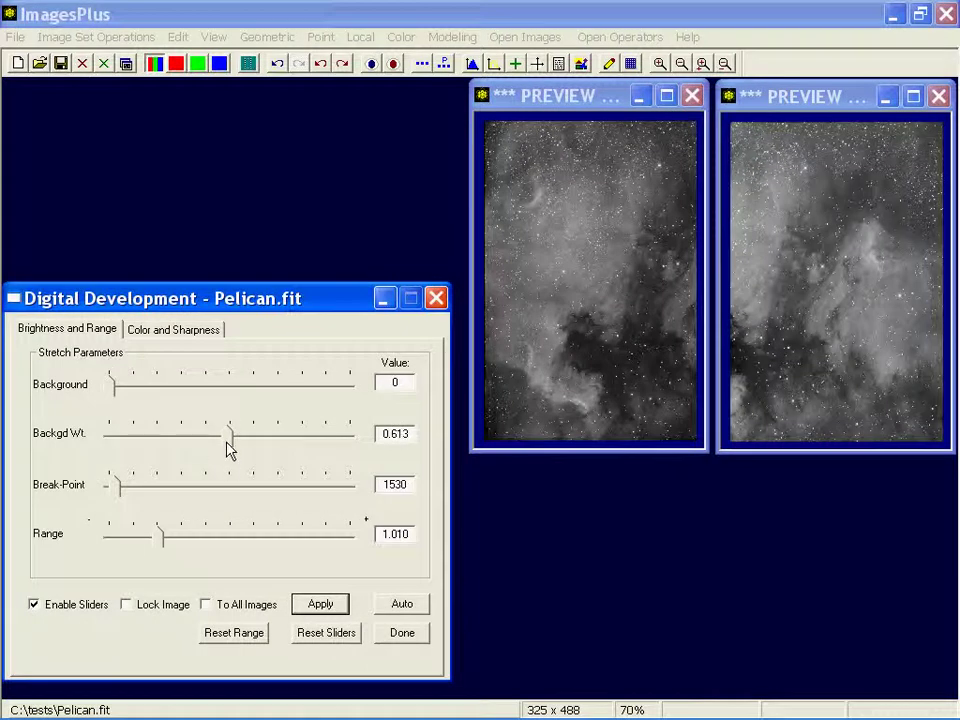
{"action": "left_click_drag", "start_coordinate": [226, 446], "coordinate": [225, 450]}
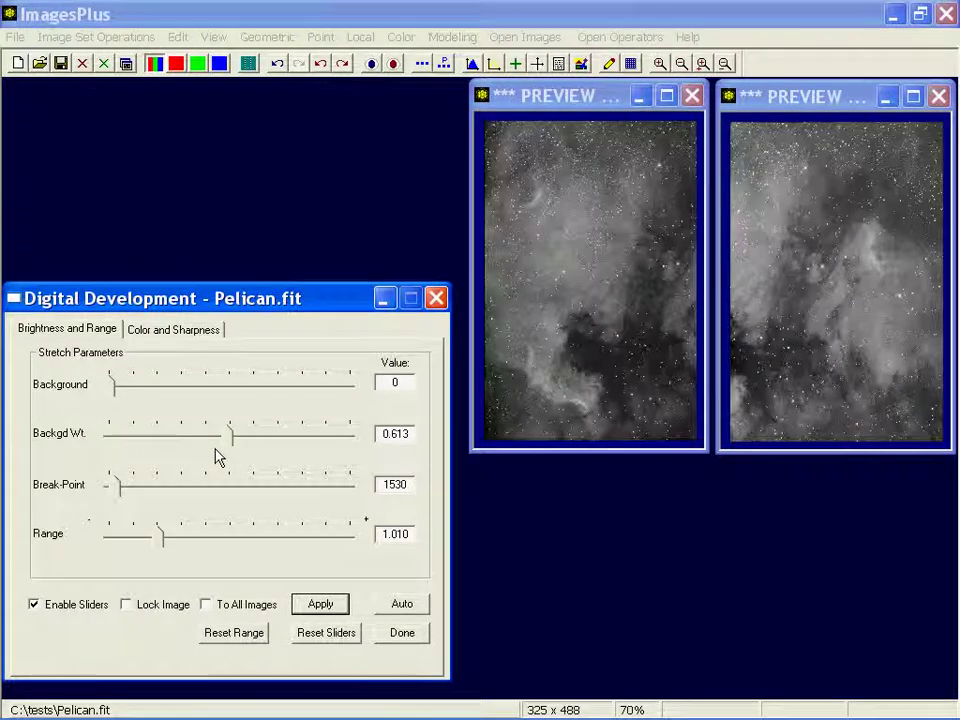
{"action": "left_click", "coordinate": [506, 317]}
{"action": "mouse_move", "coordinate": [530, 112]}
{"action": "left_mouse_down"}
{"action": "mouse_move", "coordinate": [604, 110]}
{"action": "mouse_move", "coordinate": [530, 108]}
{"action": "left_mouse_up"}
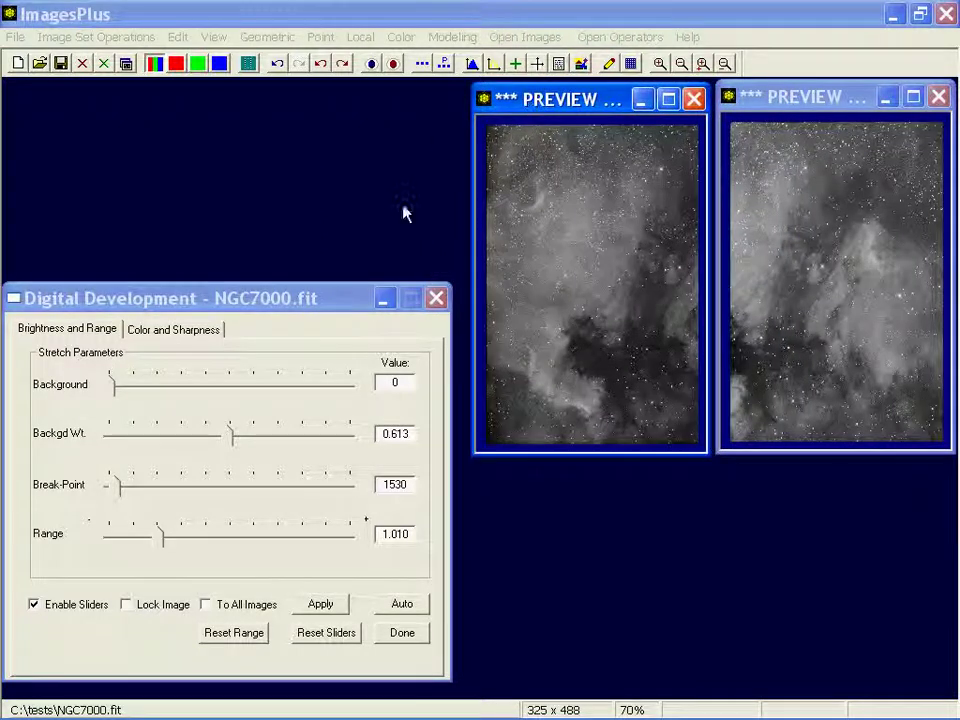
{"action": "left_click", "coordinate": [437, 298]}
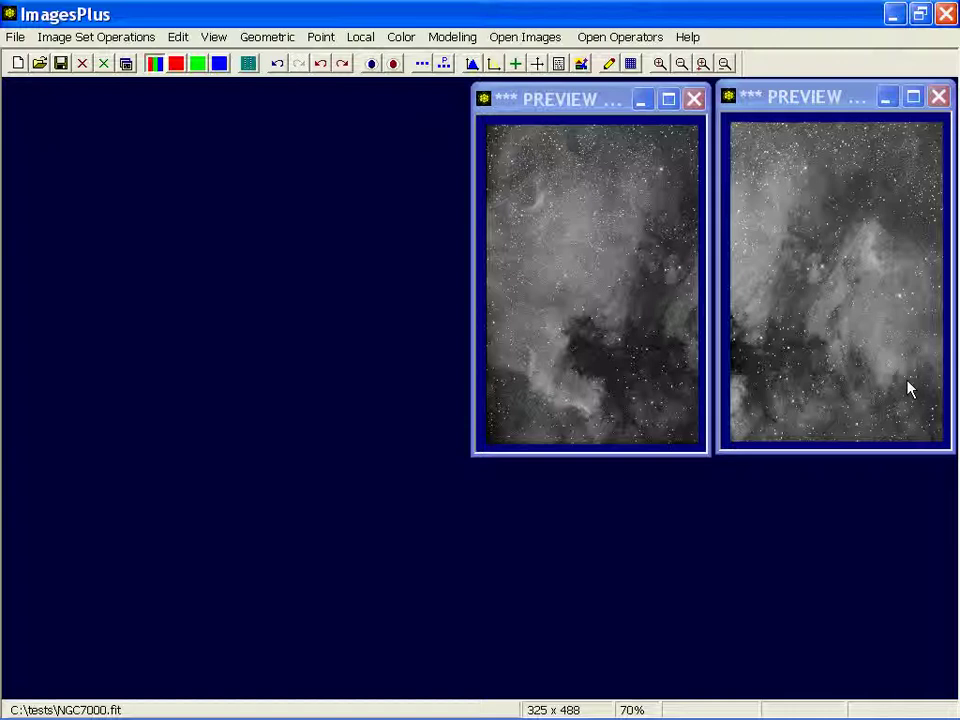
Step: Start Edit > Mosaic Setup for a mosaic named MosaicTarget at 325 × 488
{"action": "left_click", "coordinate": [38, 38]}
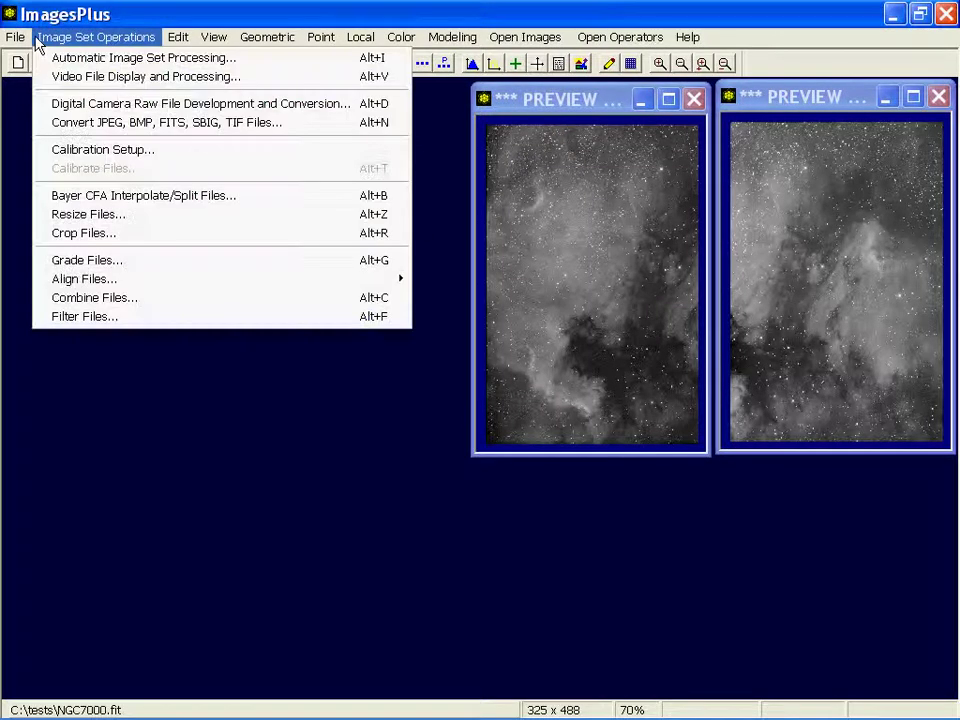
{"action": "mouse_move", "coordinate": [178, 37]}
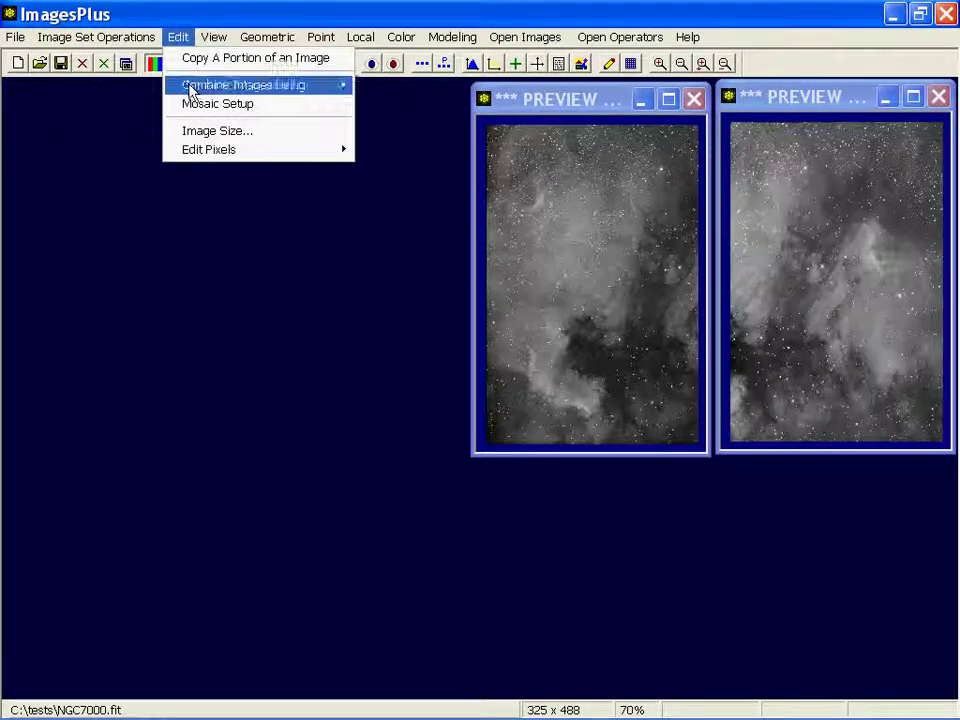
{"action": "left_click", "coordinate": [200, 106]}
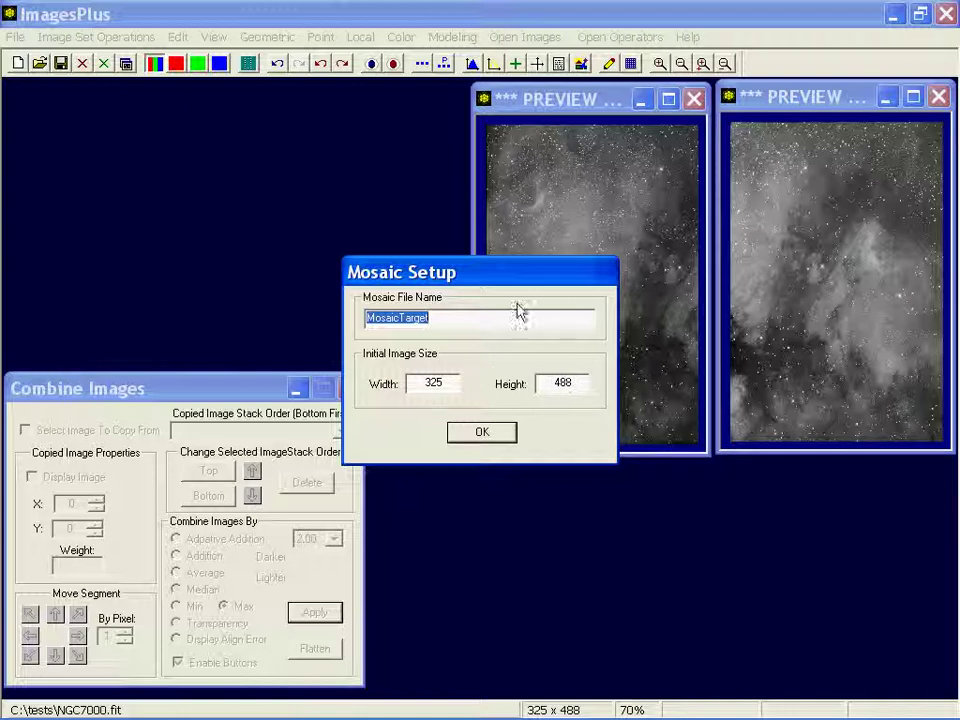
{"action": "left_click_drag", "start_coordinate": [513, 272], "coordinate": [289, 190]}
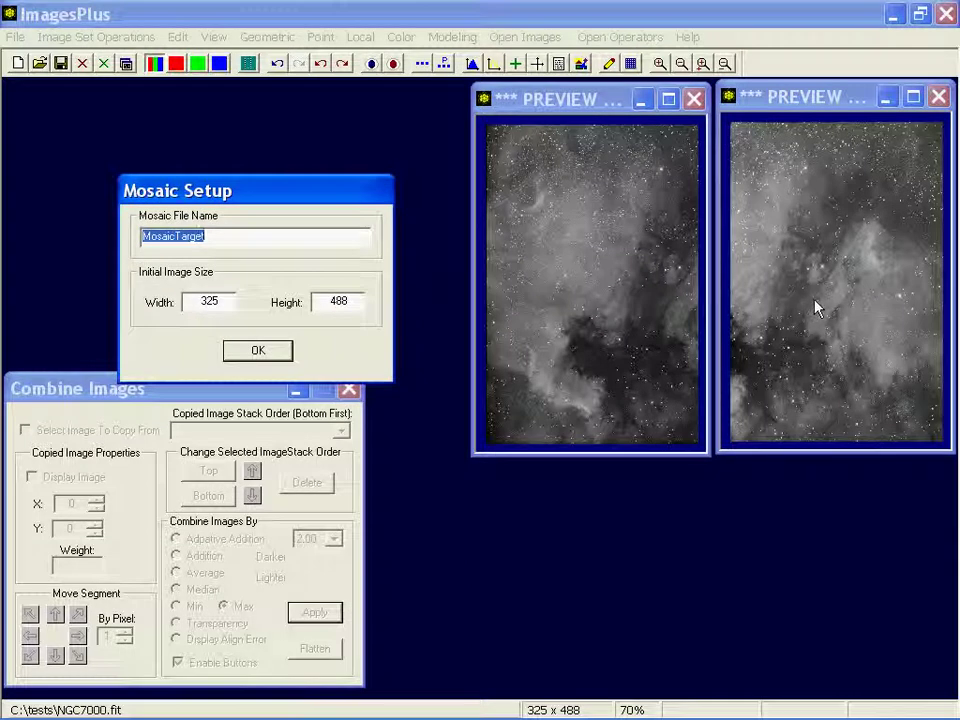
Step: Confirm the blank MosaicTarget, move it top-left and zoom it out to 70%
{"action": "left_click", "coordinate": [260, 354]}
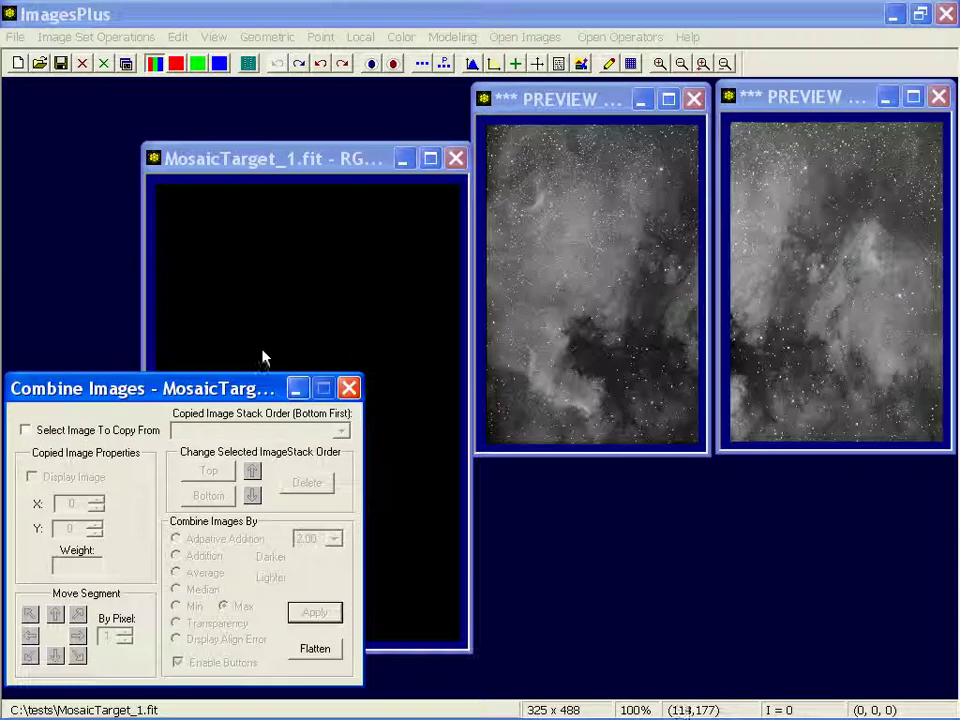
{"action": "left_click_drag", "start_coordinate": [242, 154], "coordinate": [99, 65]}
{"action": "left_click", "coordinate": [681, 63]}
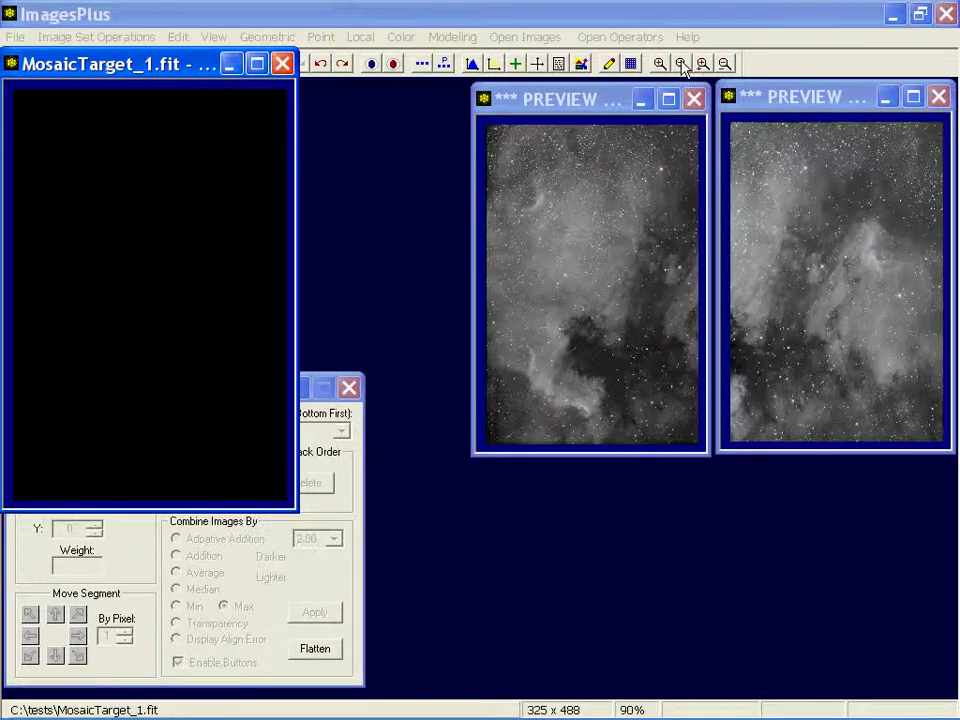
{"action": "left_click", "coordinate": [681, 63]}
{"action": "left_click", "coordinate": [681, 63]}
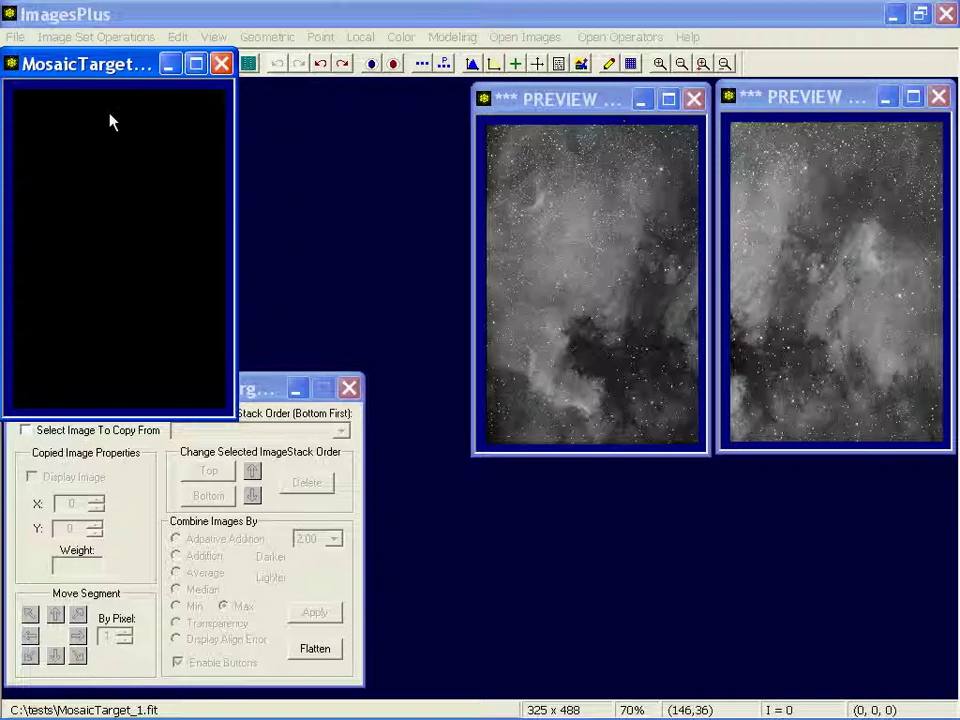
Step: Copy the NGC7000 frame into the mosaic as its first panel via Select Image To Copy From
{"action": "left_click", "coordinate": [265, 388]}
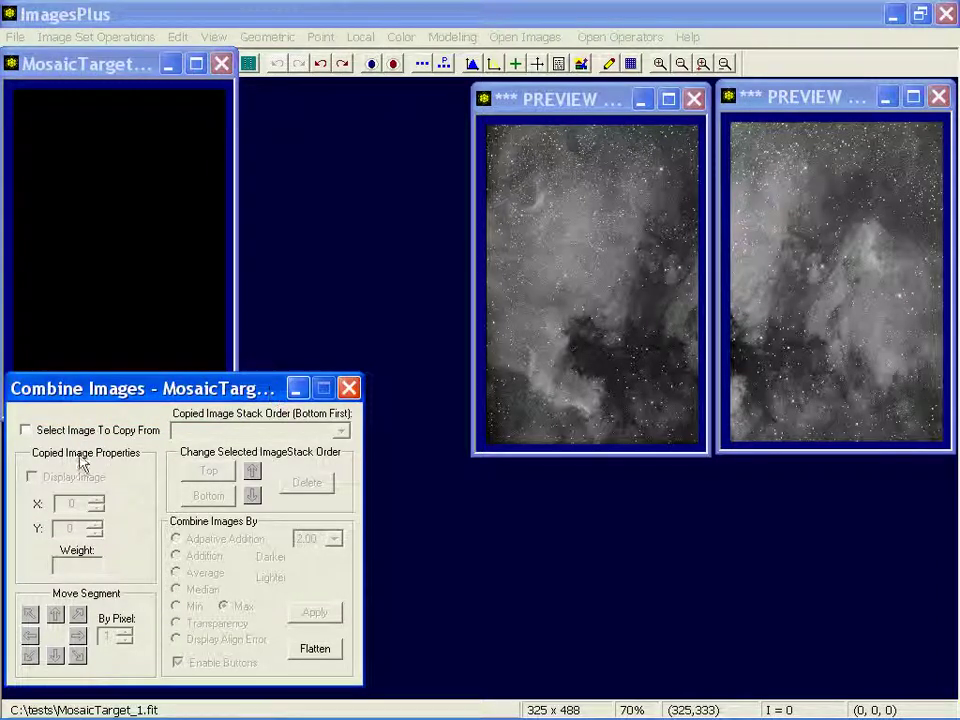
{"action": "left_click", "coordinate": [45, 432]}
{"action": "left_click", "coordinate": [578, 280]}
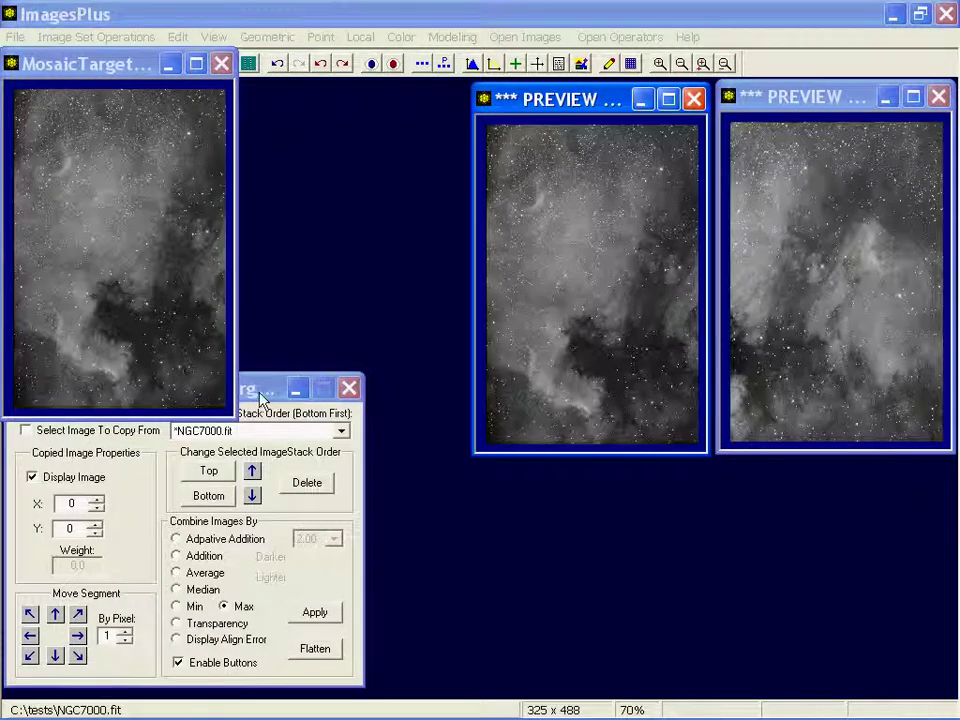
{"action": "left_click_drag", "start_coordinate": [251, 388], "coordinate": [258, 435]}
{"action": "left_click", "coordinate": [806, 102]}
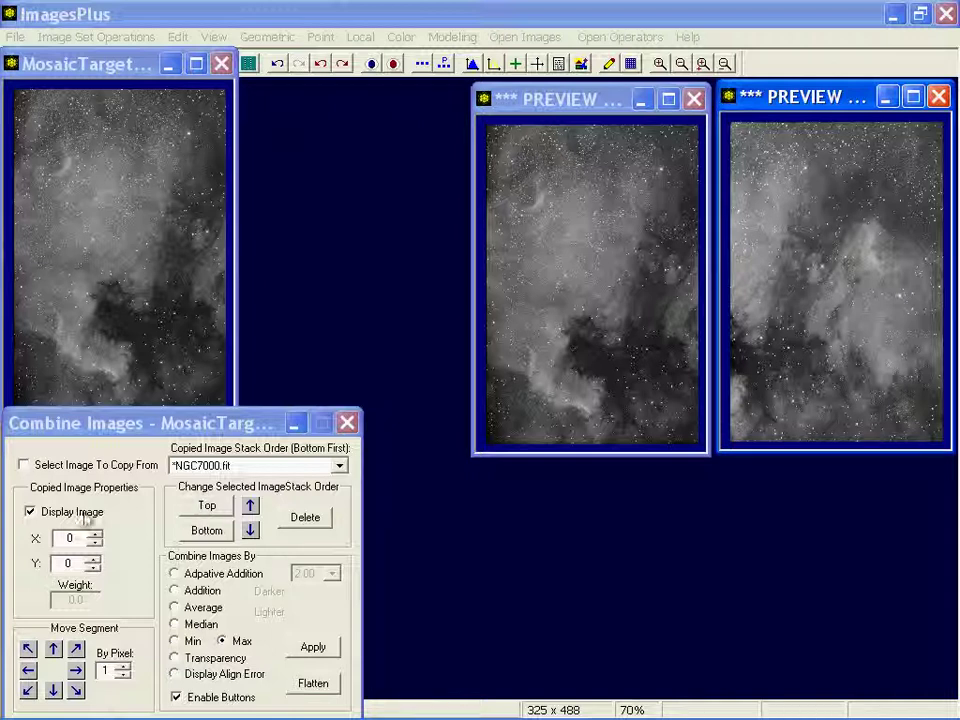
Step: Copy Pelican.fit into the mosaic beside NGC 7000 at offset X 154, Y -6, combined by Max
{"action": "left_click", "coordinate": [44, 470]}
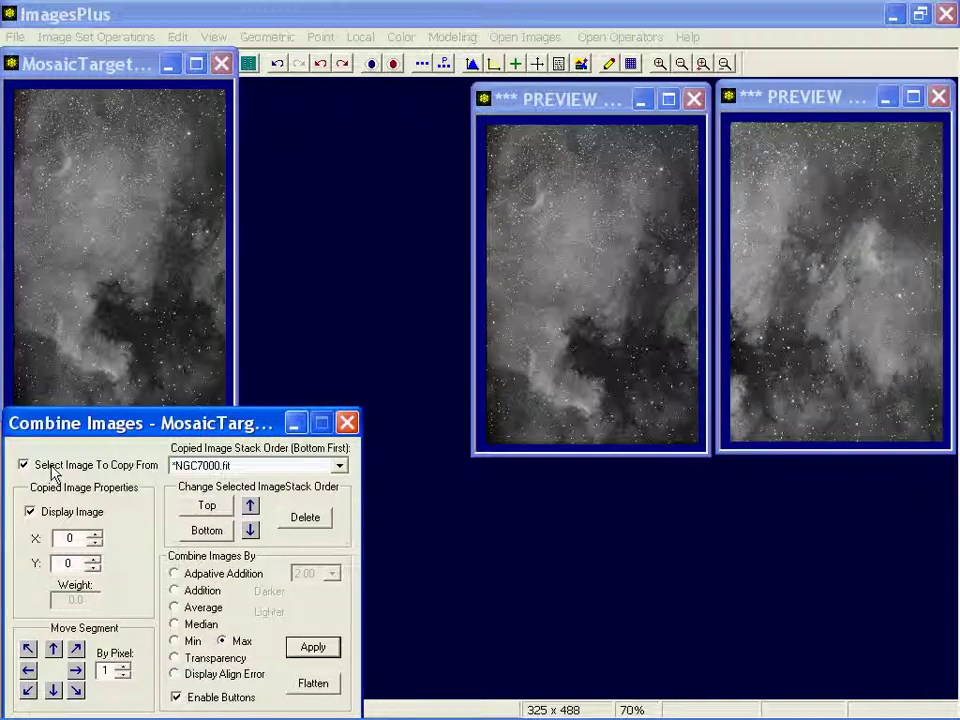
{"action": "left_click", "coordinate": [808, 176]}
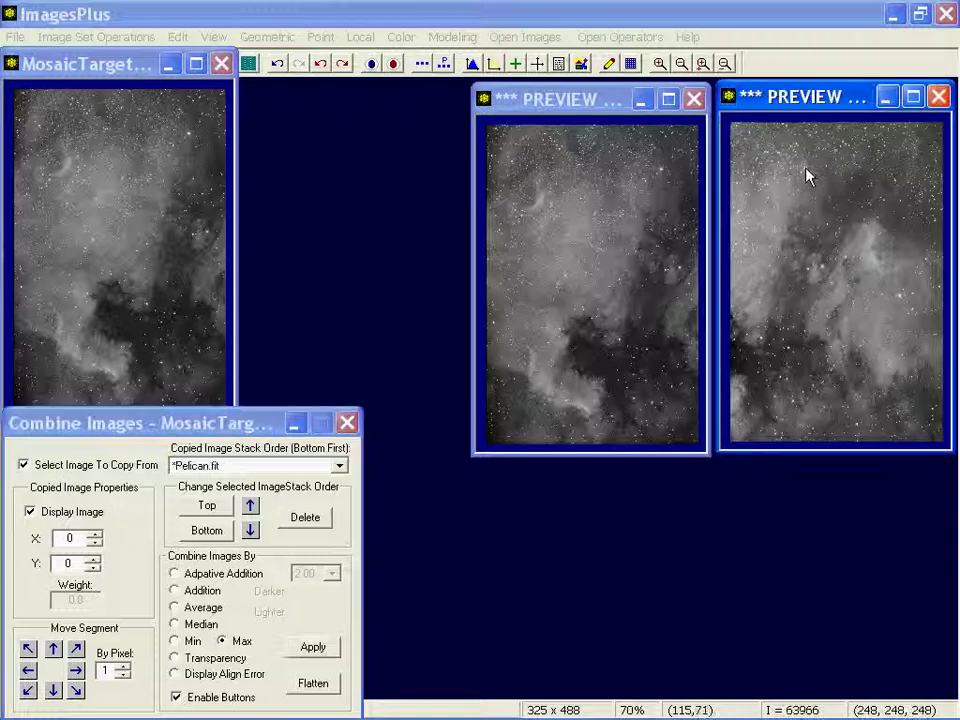
{"action": "left_click", "coordinate": [193, 142]}
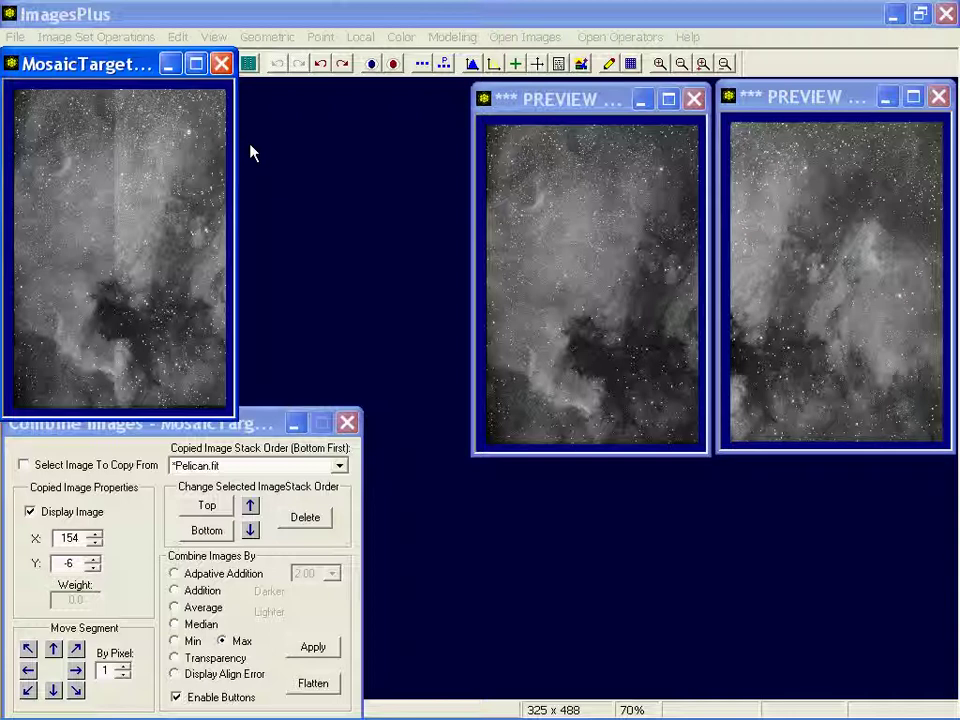
{"action": "left_click", "coordinate": [272, 428]}
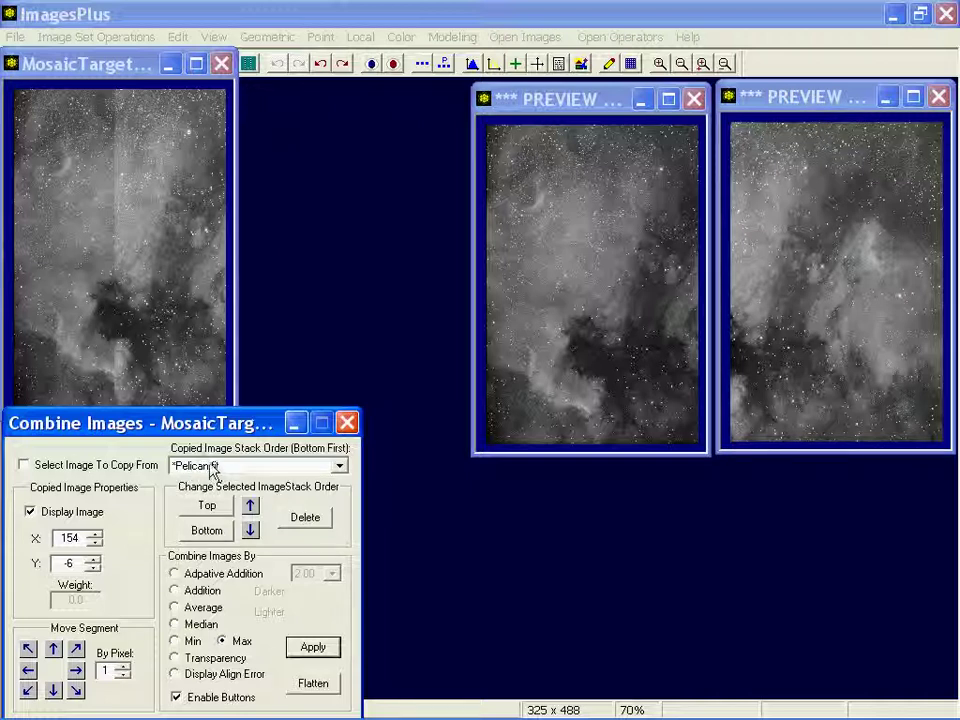
Step: Nudge the Pelican panel pixel by pixel up-right, down-left and vertically to Y offset -2
{"action": "left_click", "coordinate": [77, 650]}
{"action": "left_click", "coordinate": [77, 650]}
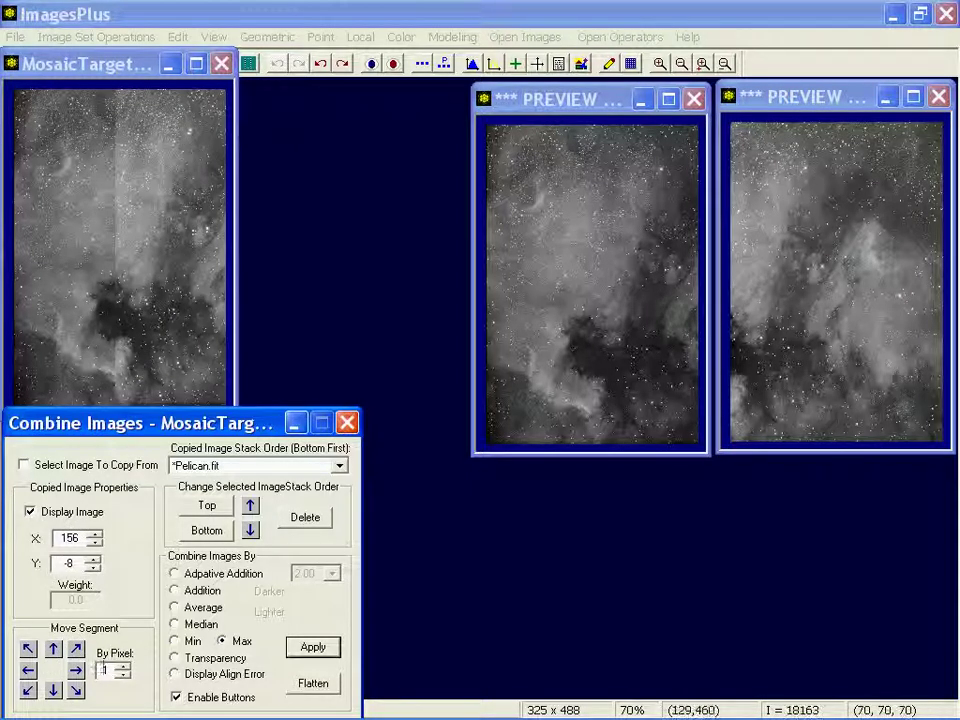
{"action": "left_click", "coordinate": [77, 650]}
{"action": "left_click", "coordinate": [77, 650]}
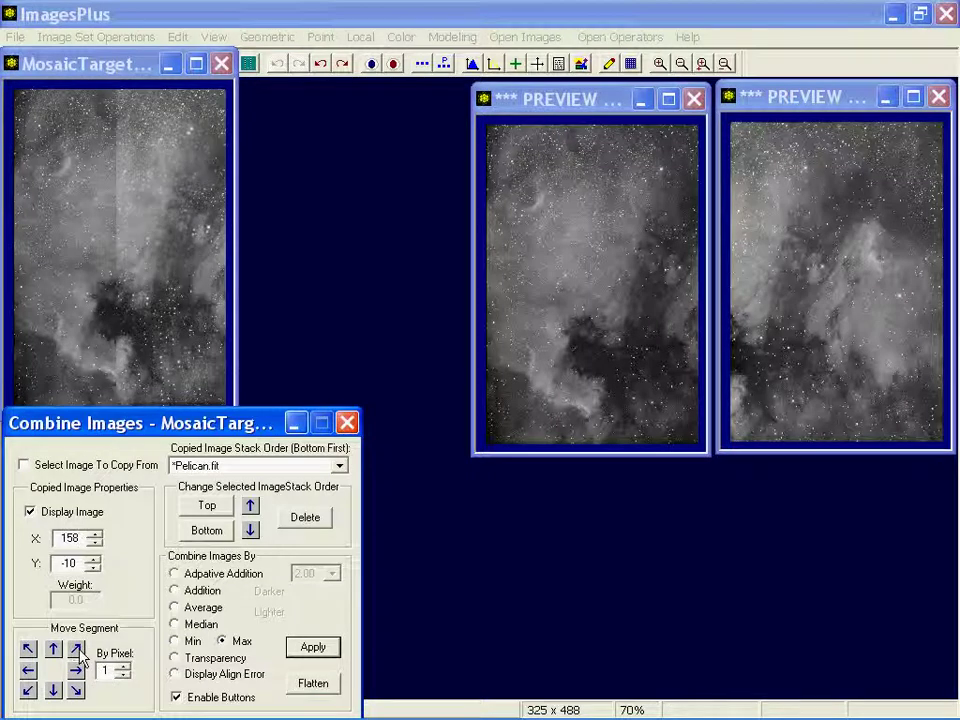
{"action": "left_click", "coordinate": [77, 650]}
{"action": "left_click", "coordinate": [77, 650]}
{"action": "left_click", "coordinate": [77, 650]}
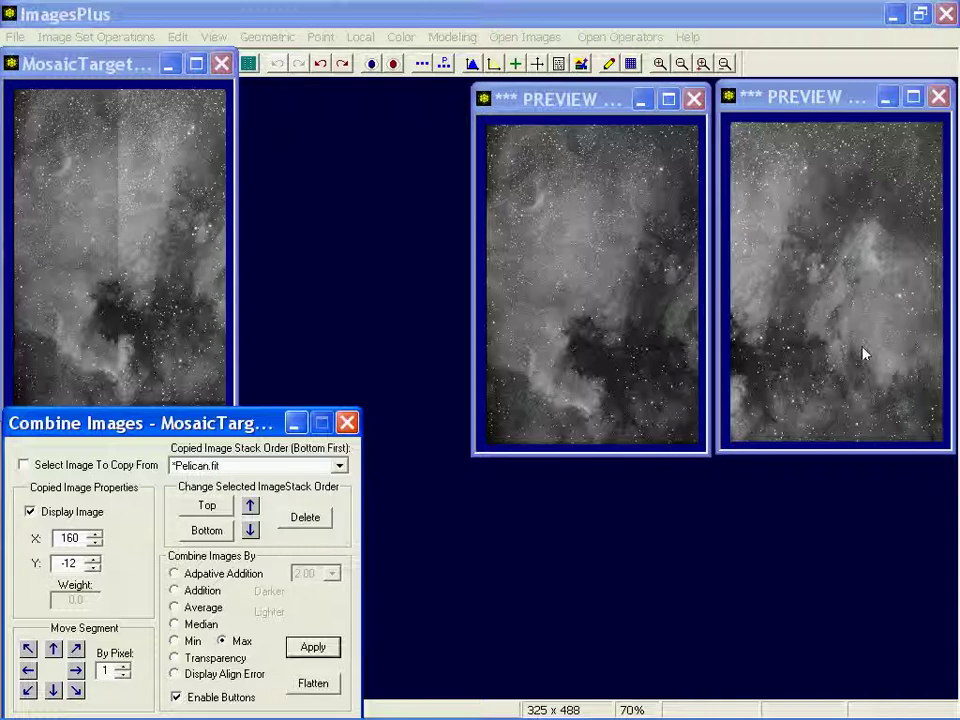
{"action": "left_click", "coordinate": [28, 690]}
{"action": "left_click", "coordinate": [28, 690]}
{"action": "left_click", "coordinate": [28, 690]}
{"action": "left_click", "coordinate": [28, 690]}
{"action": "left_click", "coordinate": [28, 690]}
{"action": "left_click", "coordinate": [28, 690]}
{"action": "left_click", "coordinate": [54, 690]}
{"action": "left_click", "coordinate": [54, 690]}
{"action": "left_click", "coordinate": [54, 690]}
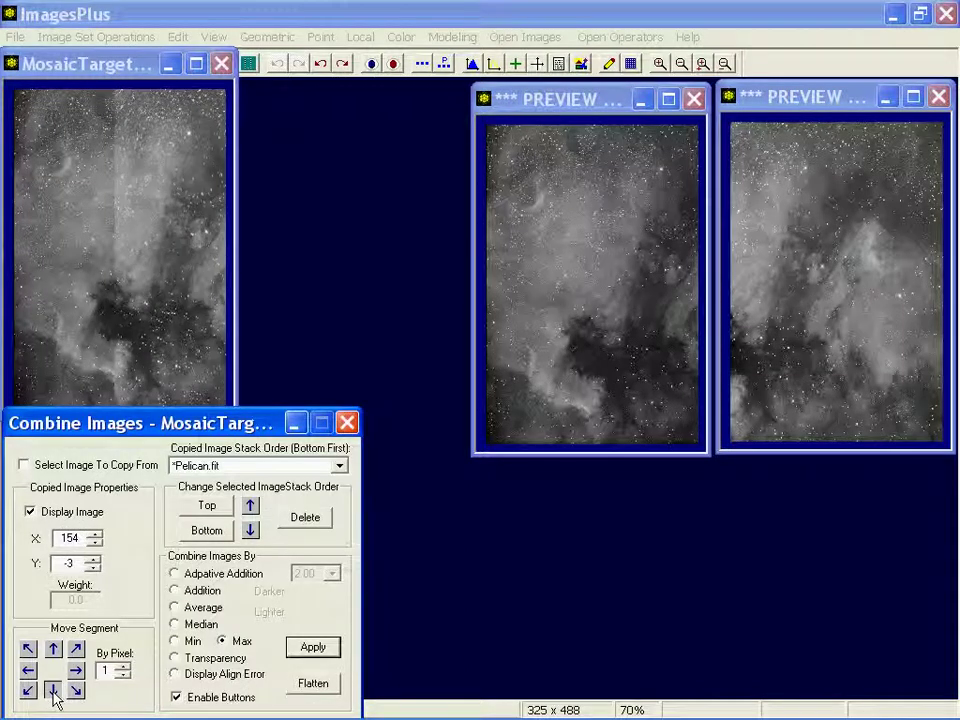
{"action": "left_click", "coordinate": [54, 690]}
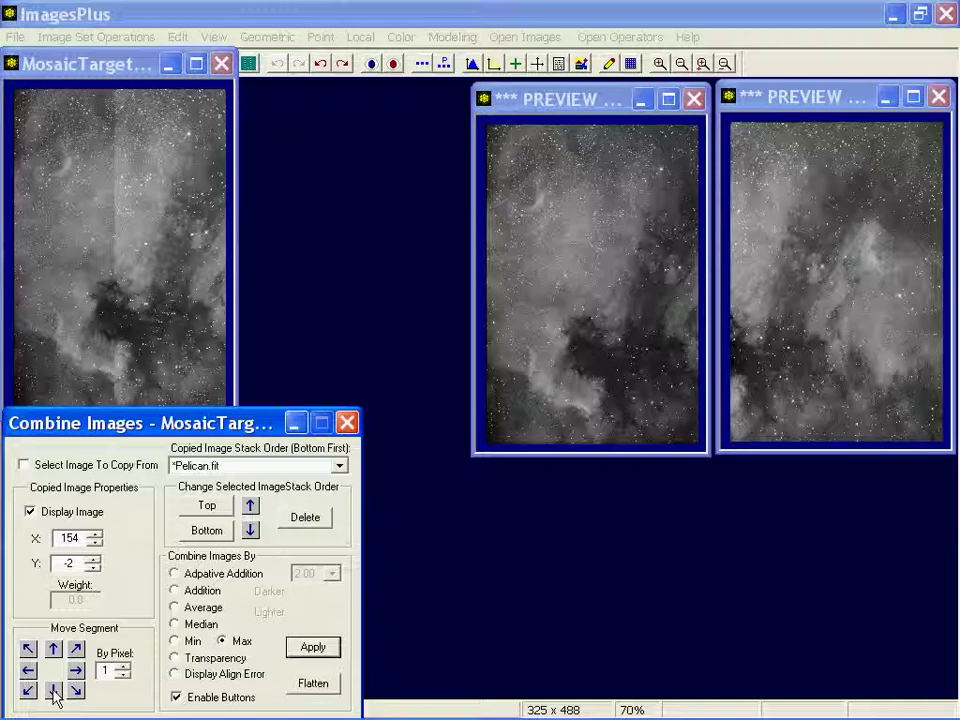
Step: Test one-pixel left/right shifts and settle the Pelican panel back at X 154, Y -2
{"action": "left_click_drag", "start_coordinate": [135, 423], "coordinate": [212, 475]}
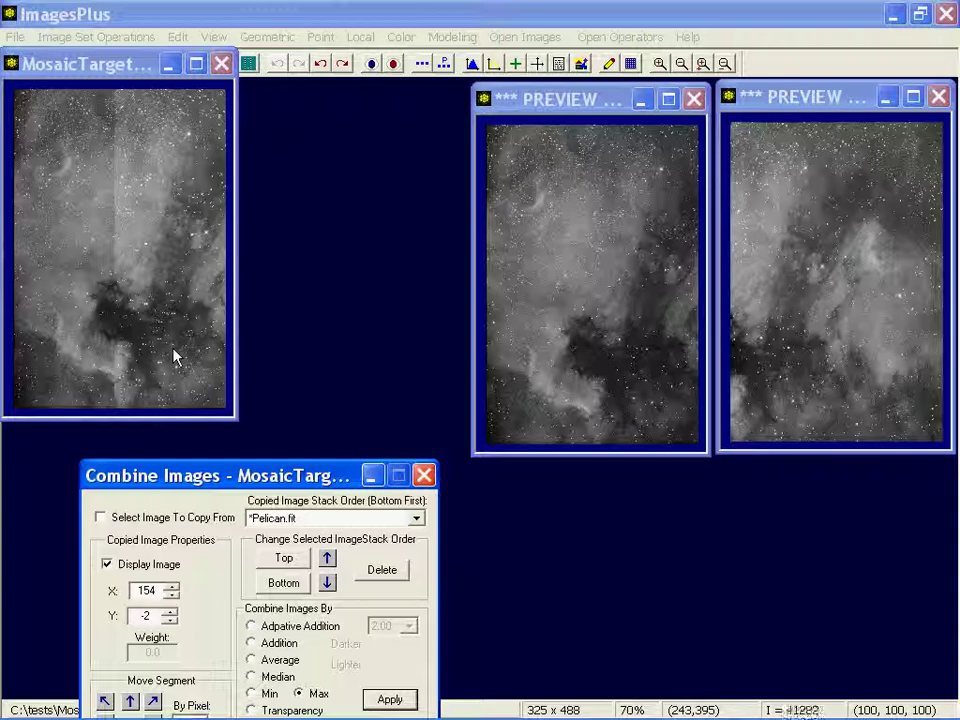
{"action": "left_click_drag", "start_coordinate": [125, 478], "coordinate": [111, 432]}
{"action": "left_click", "coordinate": [90, 673]}
{"action": "left_click", "coordinate": [90, 673]}
{"action": "left_click", "coordinate": [91, 676]}
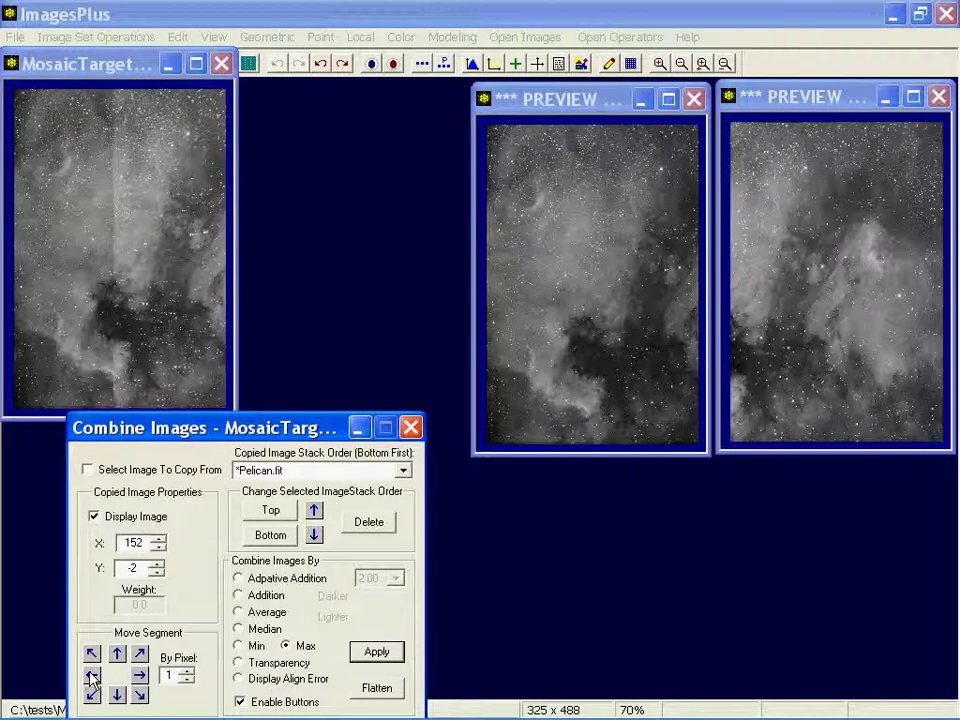
{"action": "left_click", "coordinate": [140, 677]}
{"action": "left_click", "coordinate": [140, 673]}
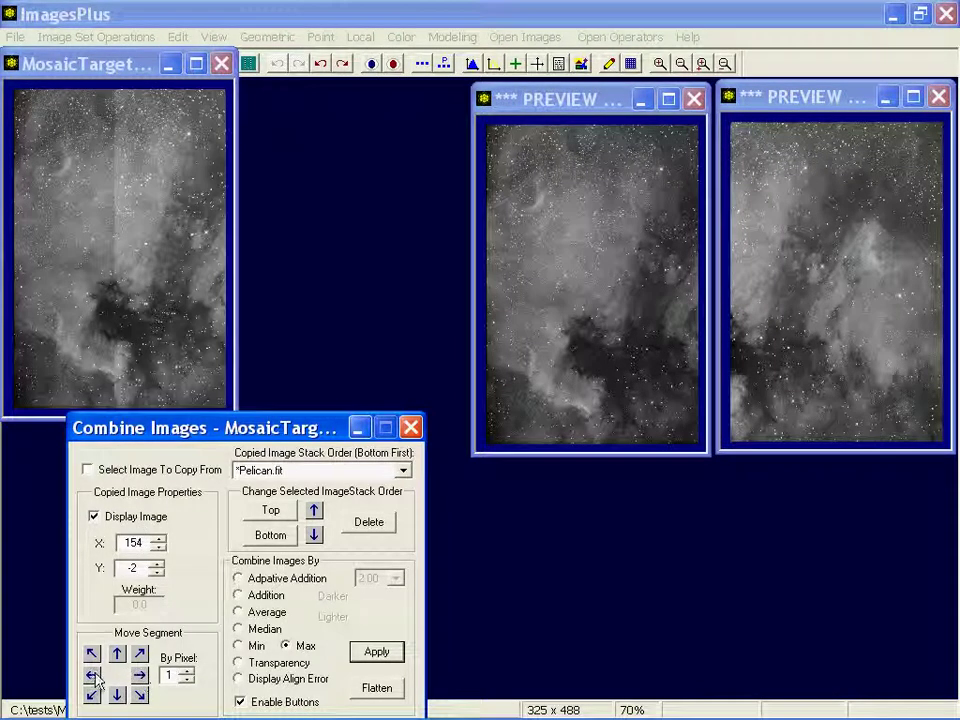
{"action": "left_click", "coordinate": [92, 676]}
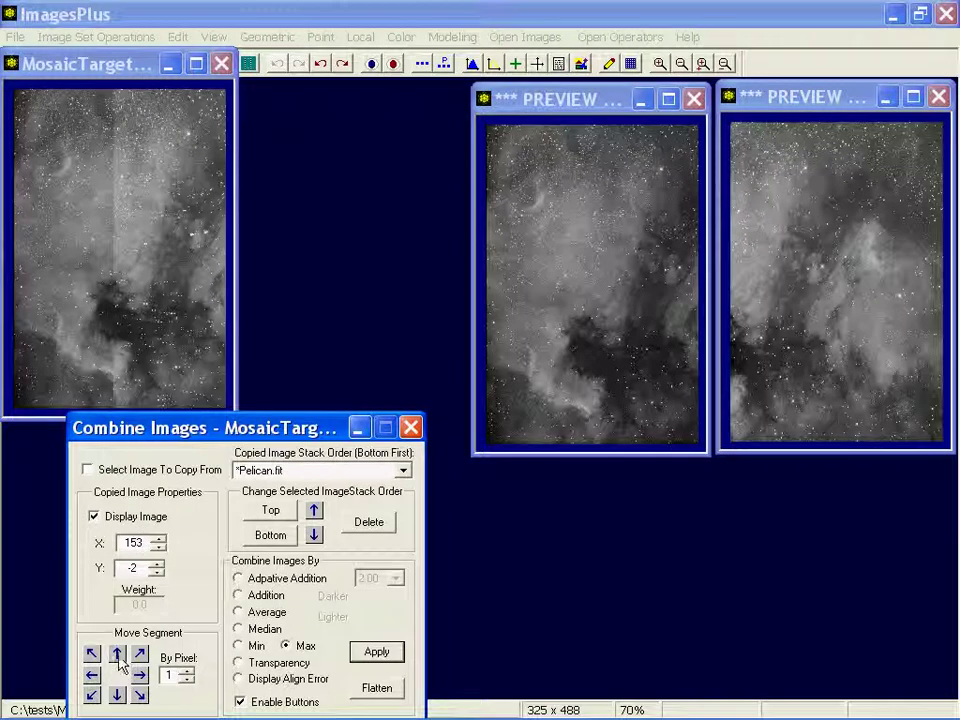
{"action": "left_click", "coordinate": [118, 656]}
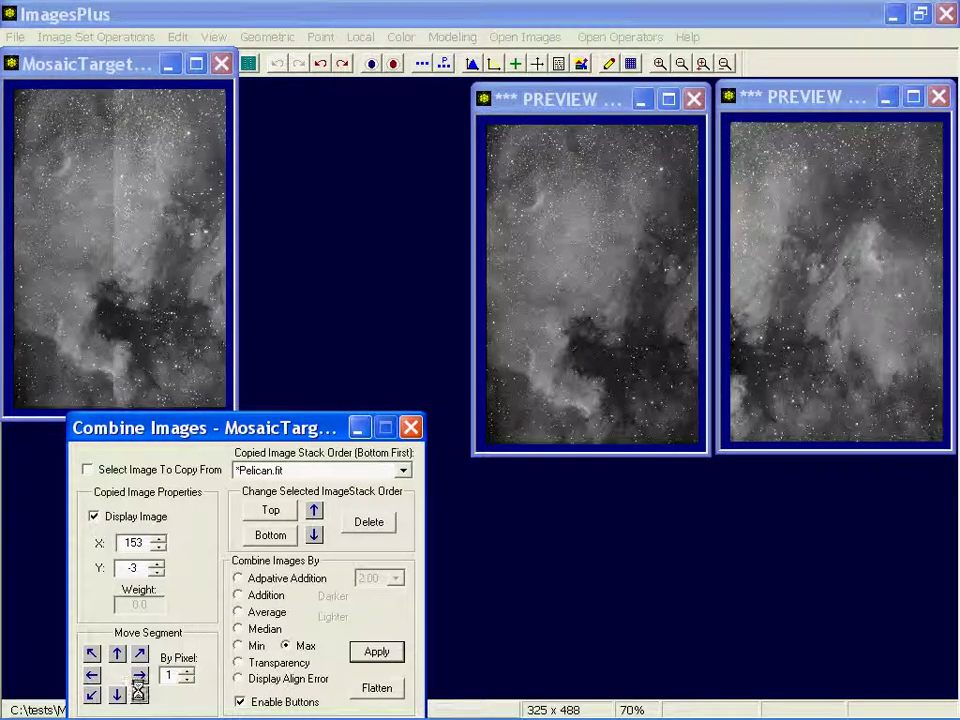
{"action": "left_click", "coordinate": [140, 693]}
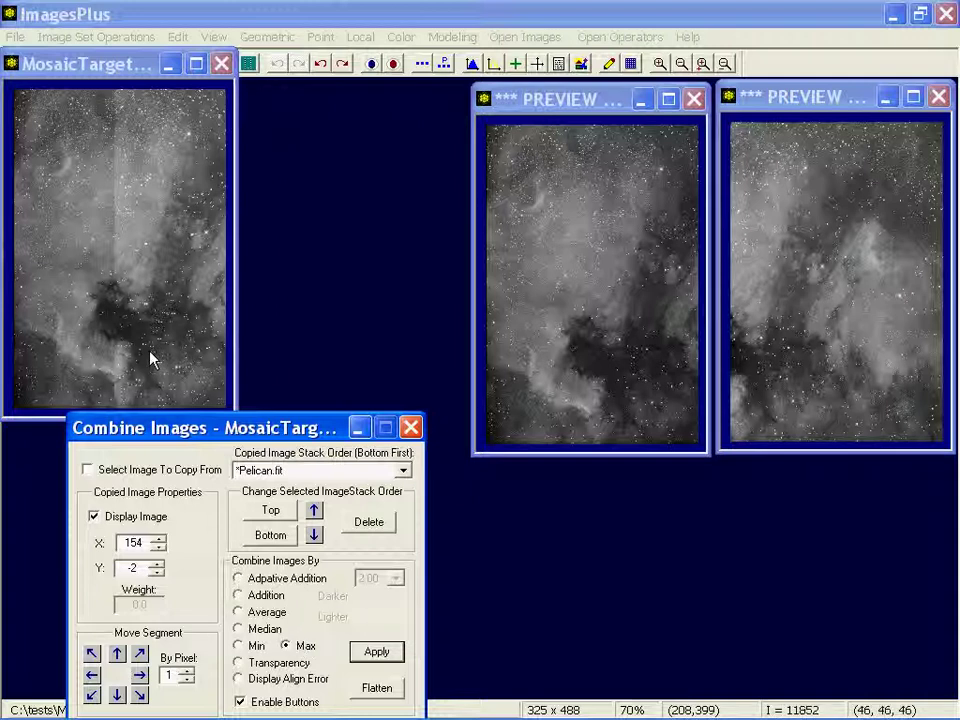
{"action": "left_click_drag", "start_coordinate": [228, 436], "coordinate": [166, 446]}
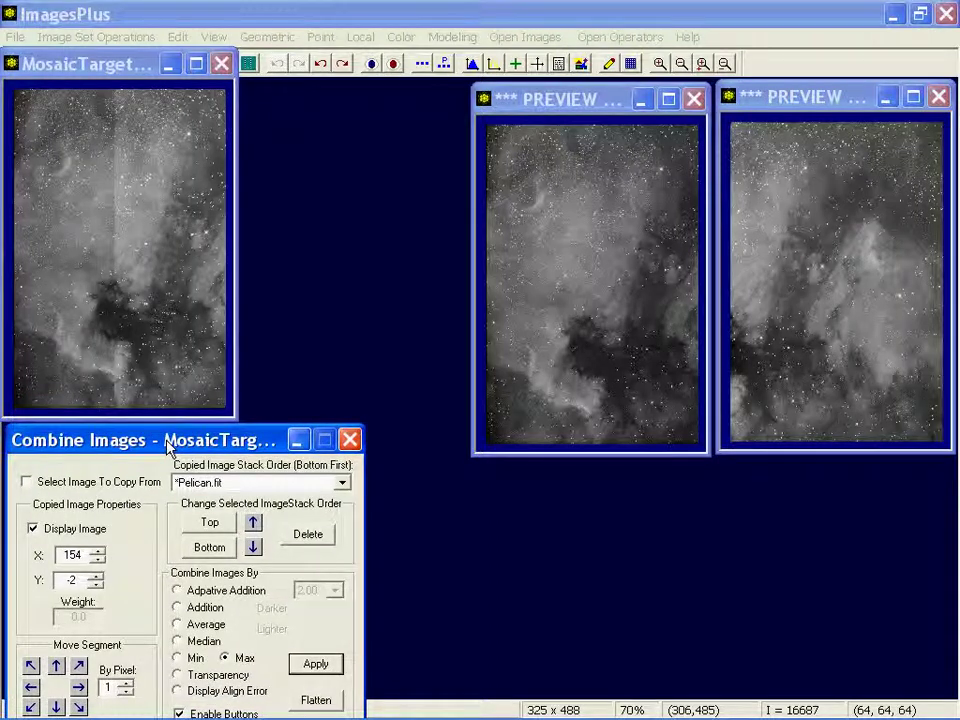
{"action": "left_click", "coordinate": [792, 103]}
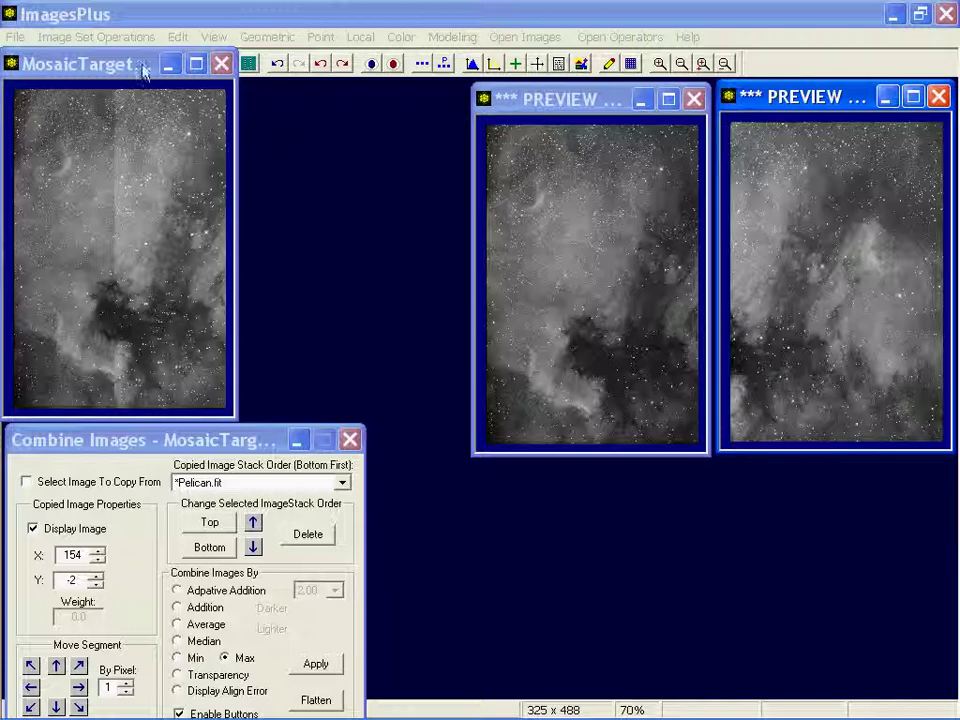
Step: Open Geometric > Transforms on its Rotate settings
{"action": "left_click", "coordinate": [266, 38]}
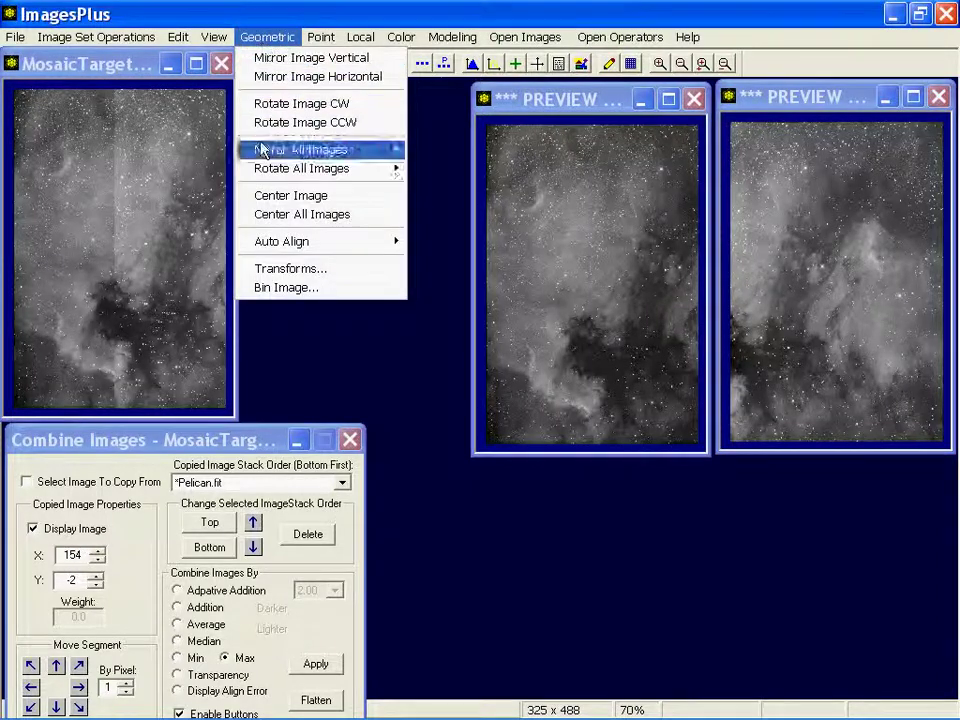
{"action": "left_click", "coordinate": [290, 268]}
{"action": "left_click_drag", "start_coordinate": [724, 405], "coordinate": [466, 455]}
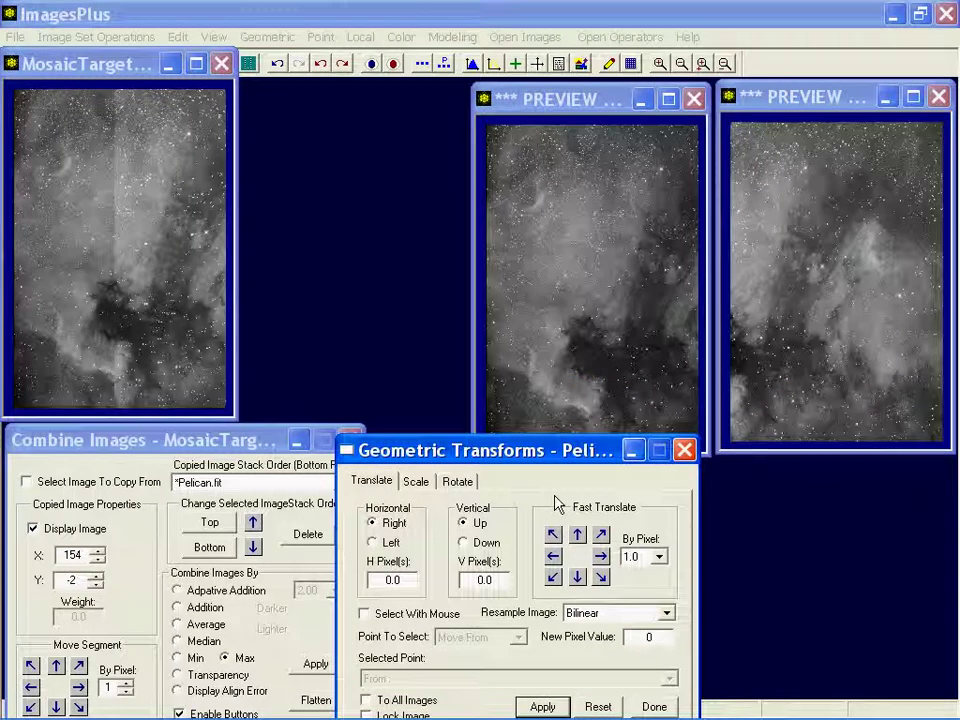
{"action": "left_click", "coordinate": [458, 482]}
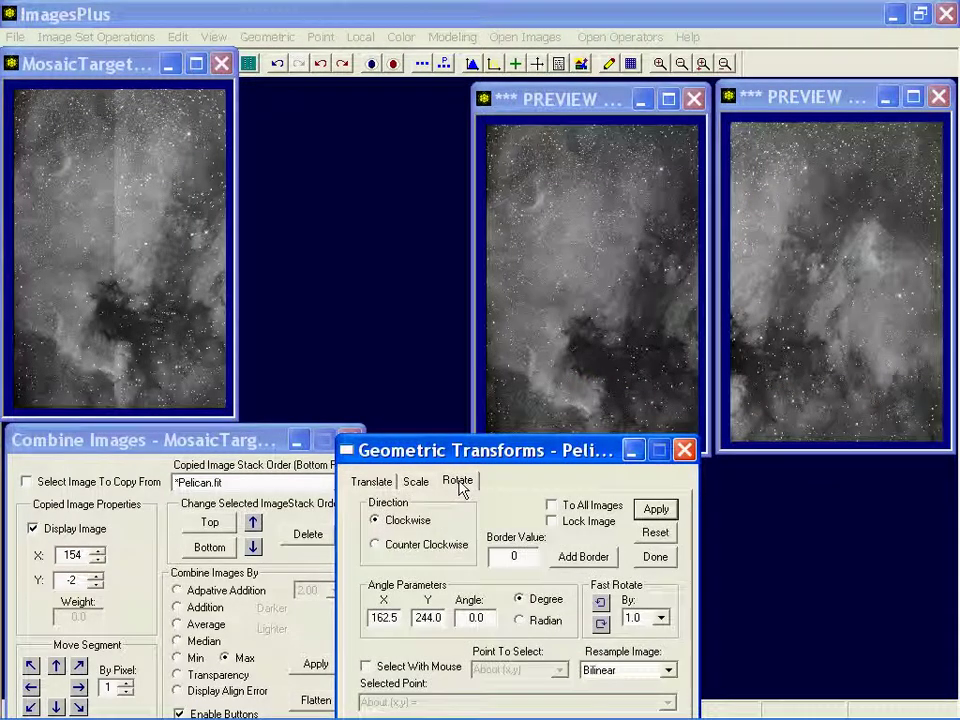
Step: Pick rotation centre (115, 71) on Pelican with the mouse, lock the image and apply
{"action": "left_click", "coordinate": [366, 666]}
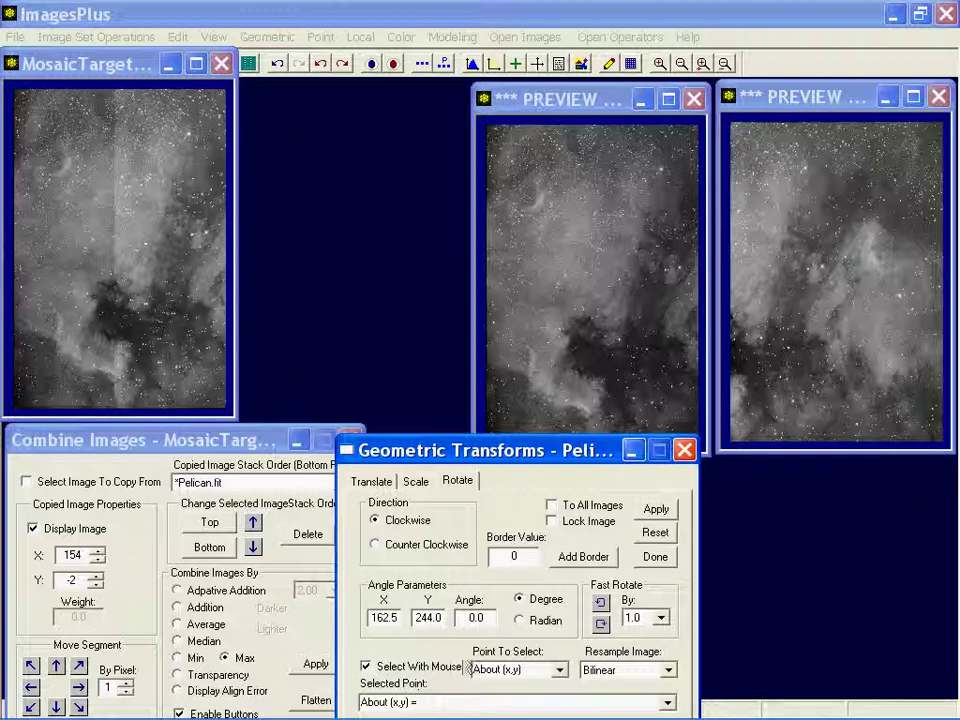
{"action": "left_click", "coordinate": [808, 176]}
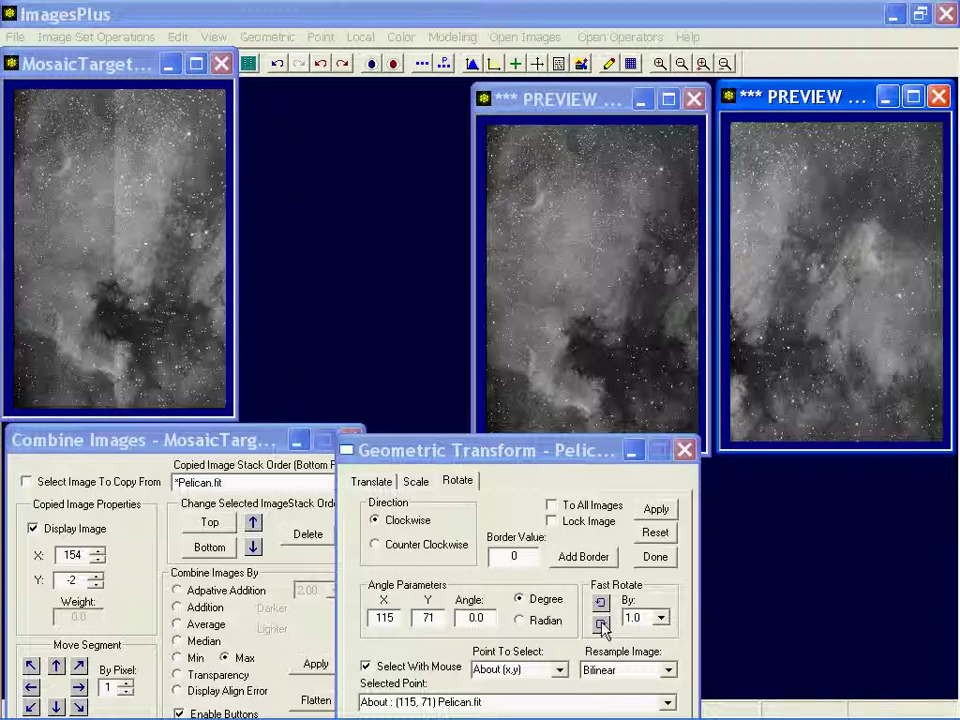
{"action": "left_click_drag", "start_coordinate": [560, 450], "coordinate": [560, 432]}
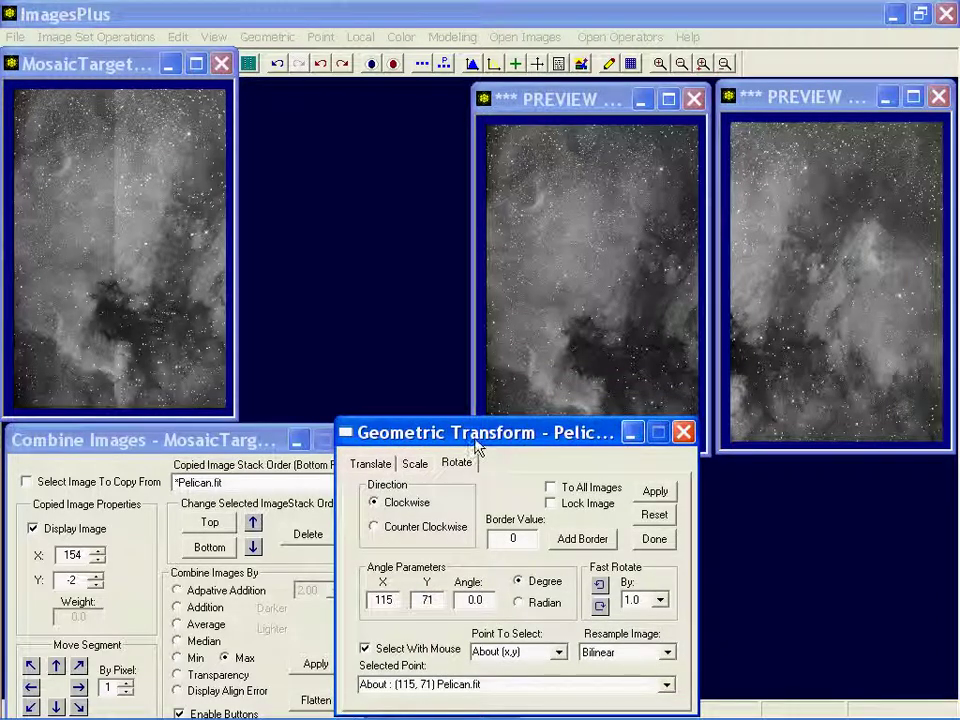
{"action": "left_click", "coordinate": [787, 97]}
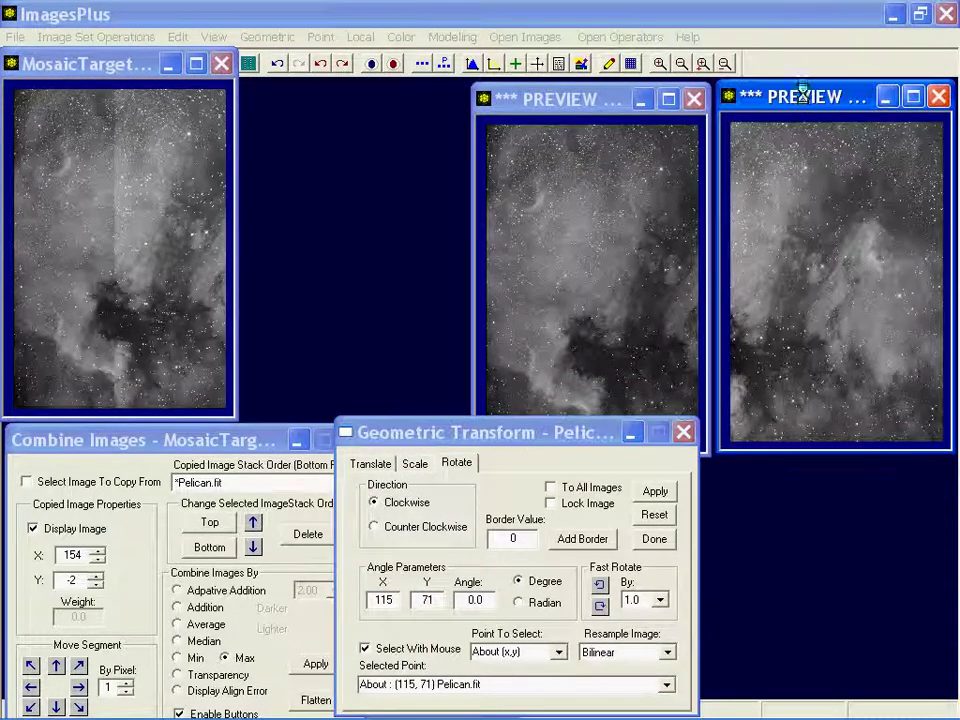
{"action": "left_click", "coordinate": [572, 508]}
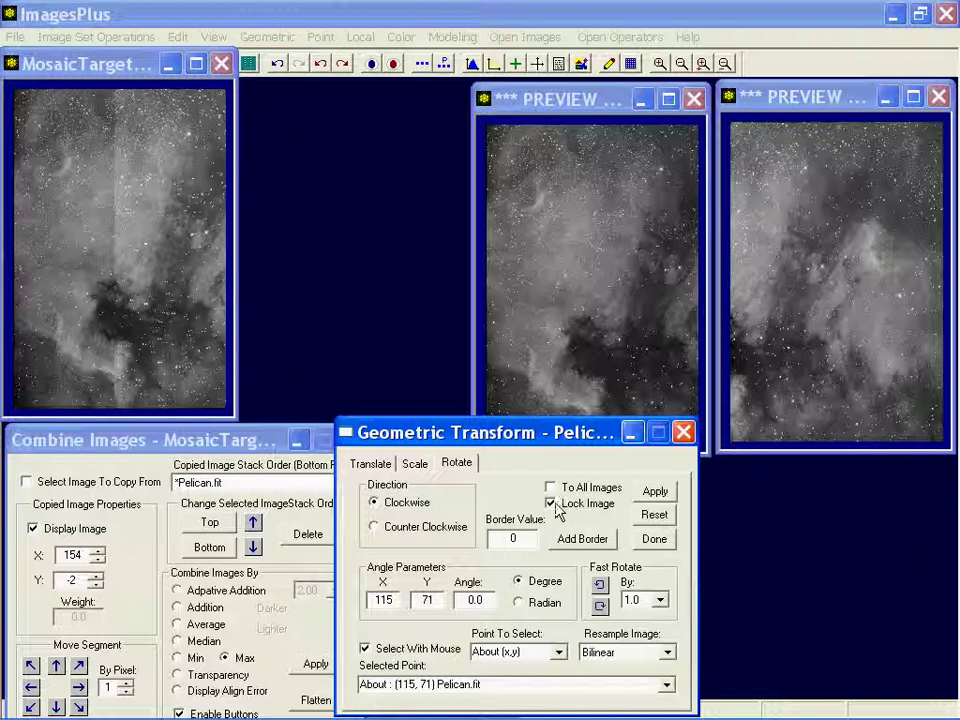
{"action": "left_click", "coordinate": [656, 492]}
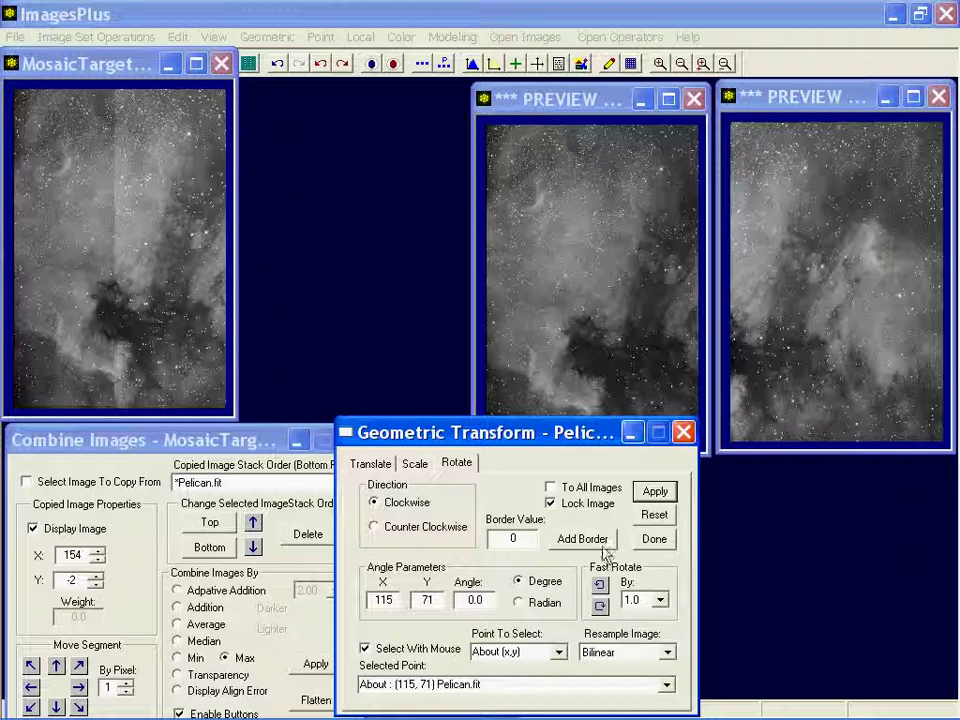
Step: Re-apply the Pelican panel in Combine Images so the mosaic refreshes at X 154, Y -2 with Max
{"action": "left_click", "coordinate": [600, 585]}
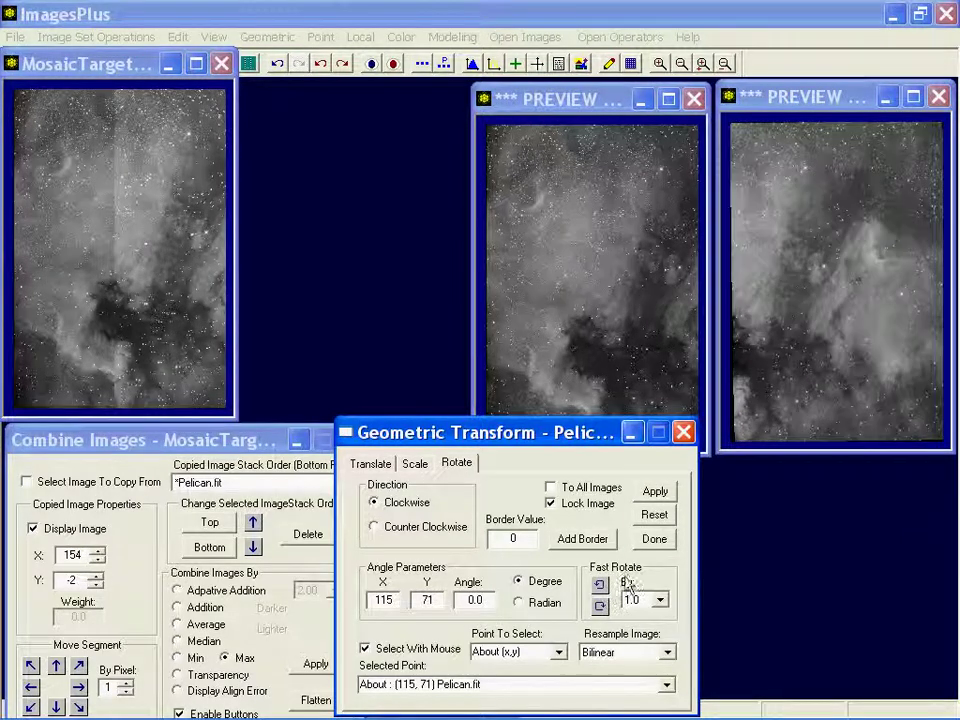
{"action": "left_click", "coordinate": [205, 447]}
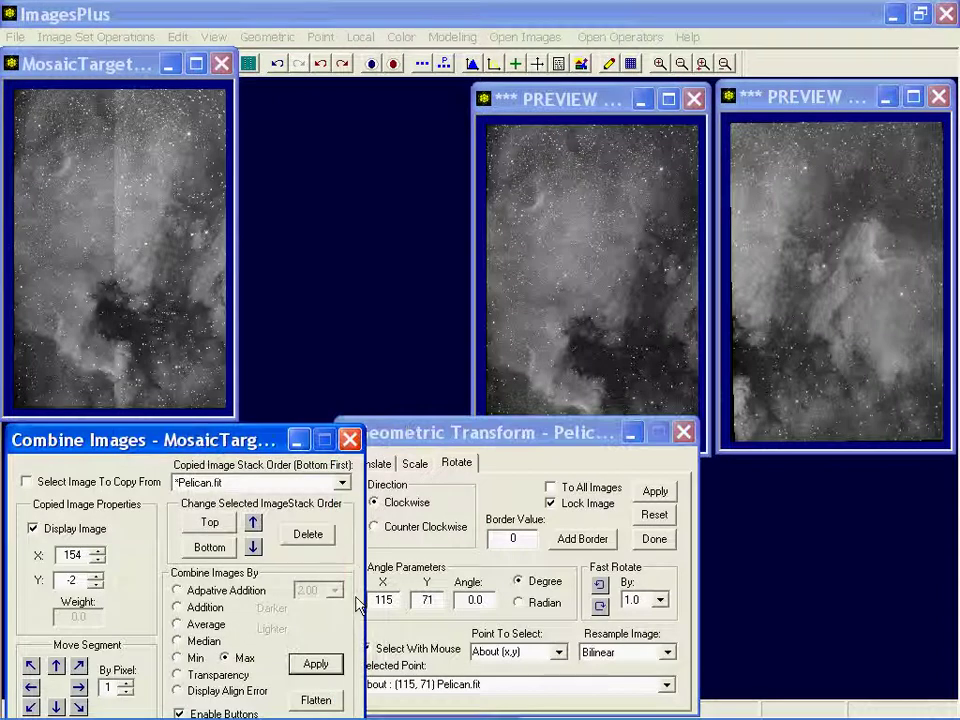
{"action": "left_click", "coordinate": [316, 664]}
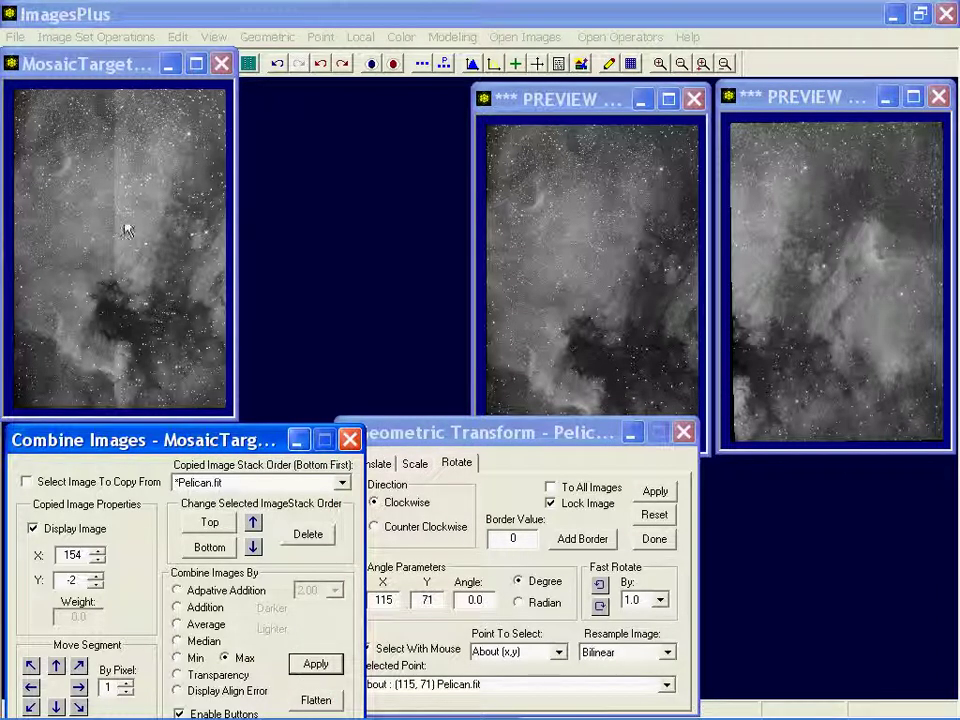
{"action": "left_click", "coordinate": [329, 670]}
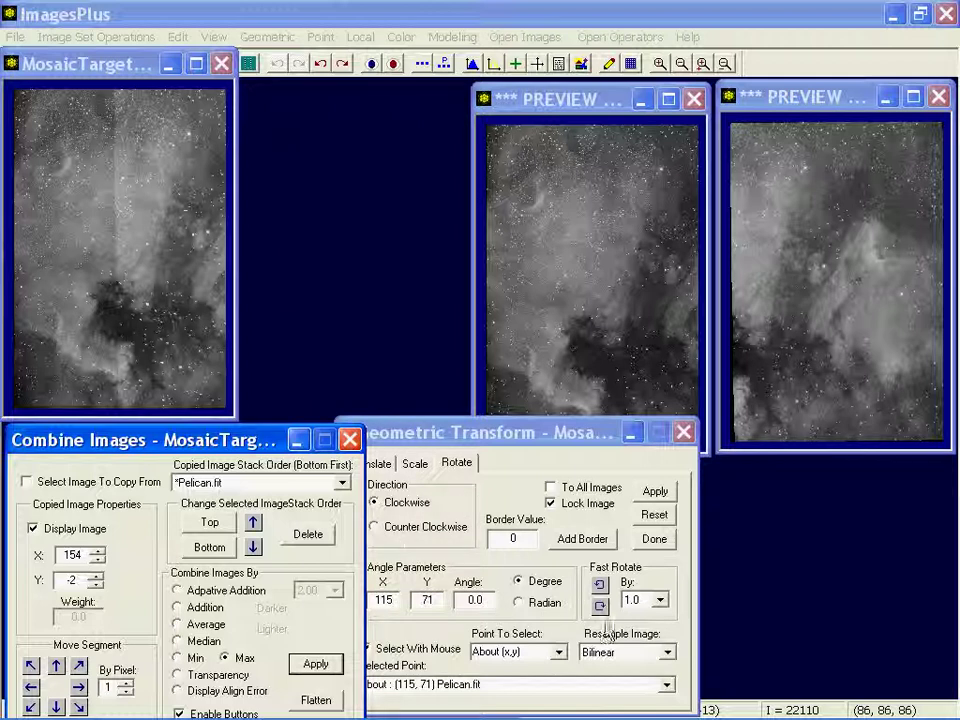
Step: Rotate Pelican by angle .8 counter-clockwise, then re-apply it into MosaicTarget at X 154, Y -2
{"action": "left_click", "coordinate": [374, 526]}
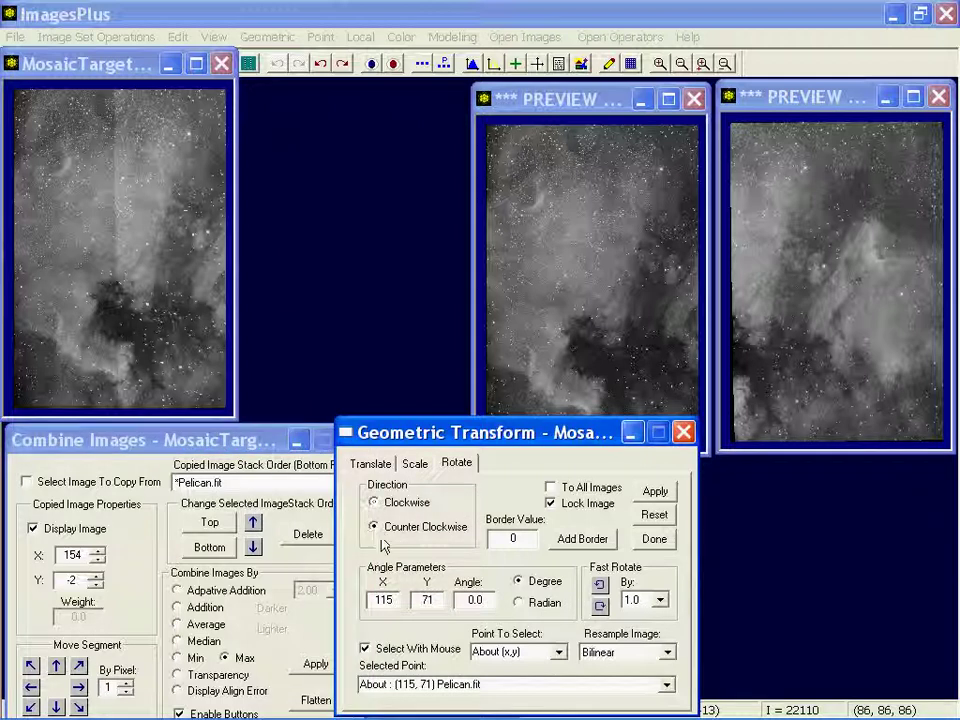
{"action": "left_click", "coordinate": [478, 599]}
{"action": "type", "text": ".8"}
{"action": "left_click", "coordinate": [655, 493]}
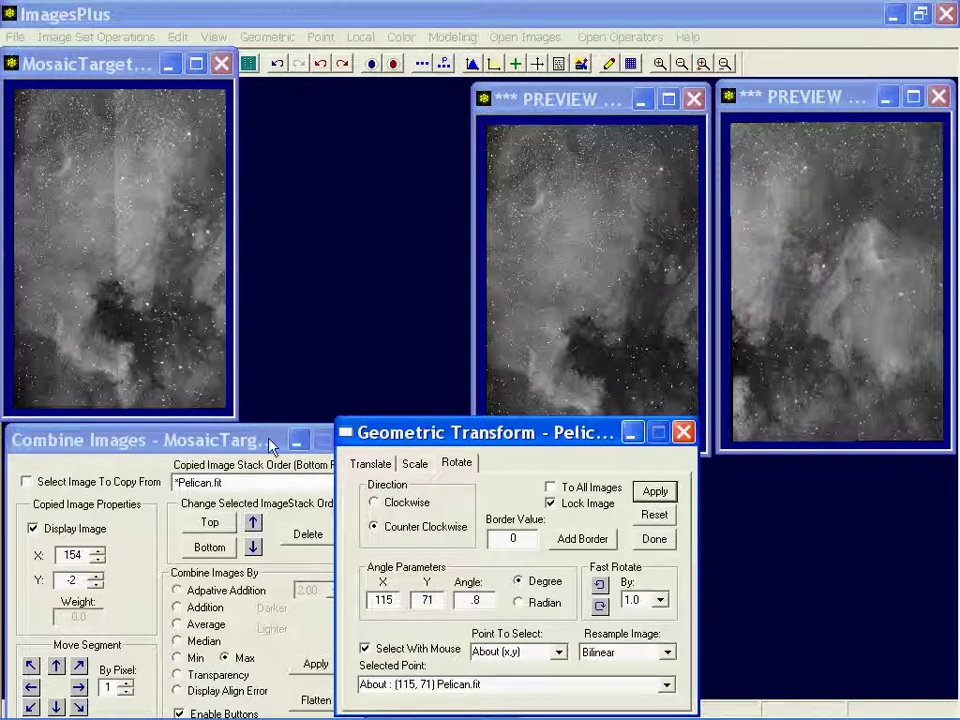
{"action": "left_click_drag", "start_coordinate": [485, 438], "coordinate": [707, 433]}
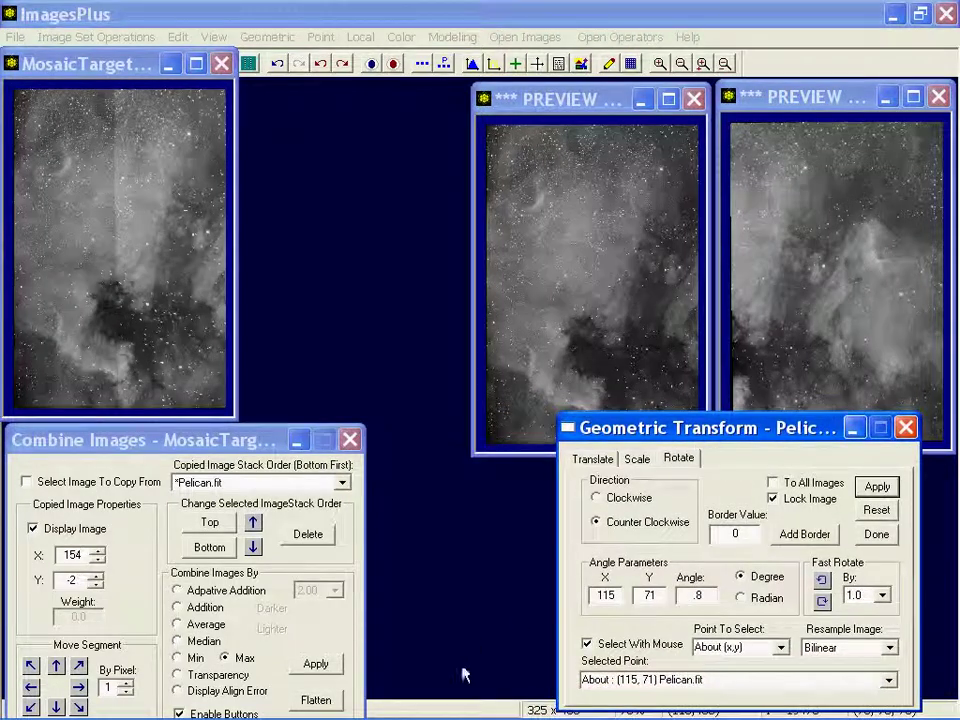
{"action": "left_click", "coordinate": [316, 664]}
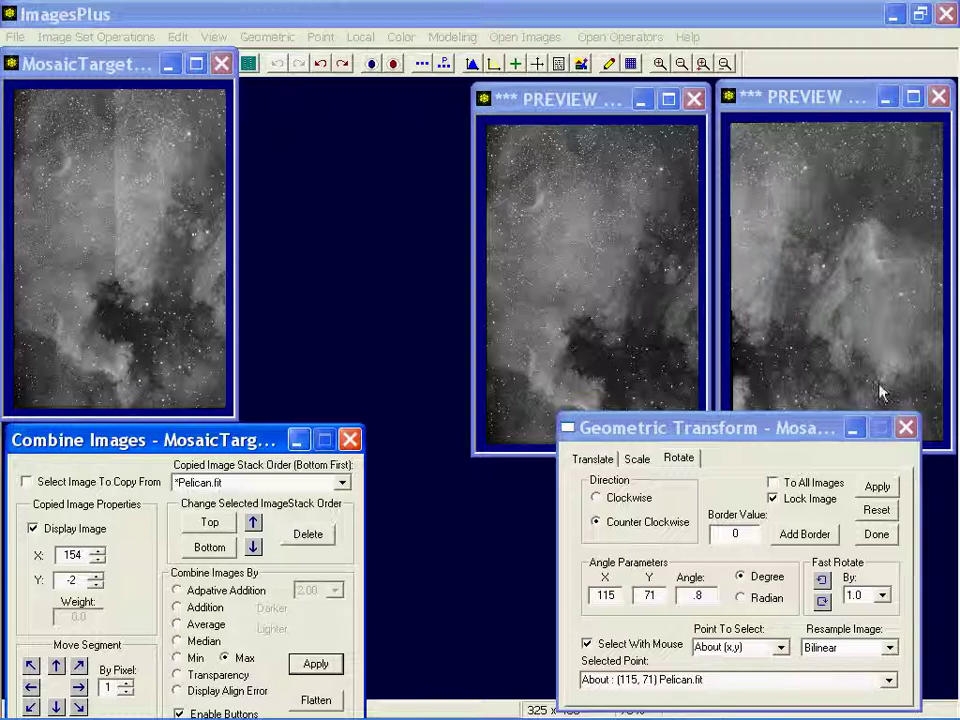
Step: Close Geometric Transform and open Brightness Levels on the Pelican image, locked for adjustment
{"action": "left_click", "coordinate": [906, 428]}
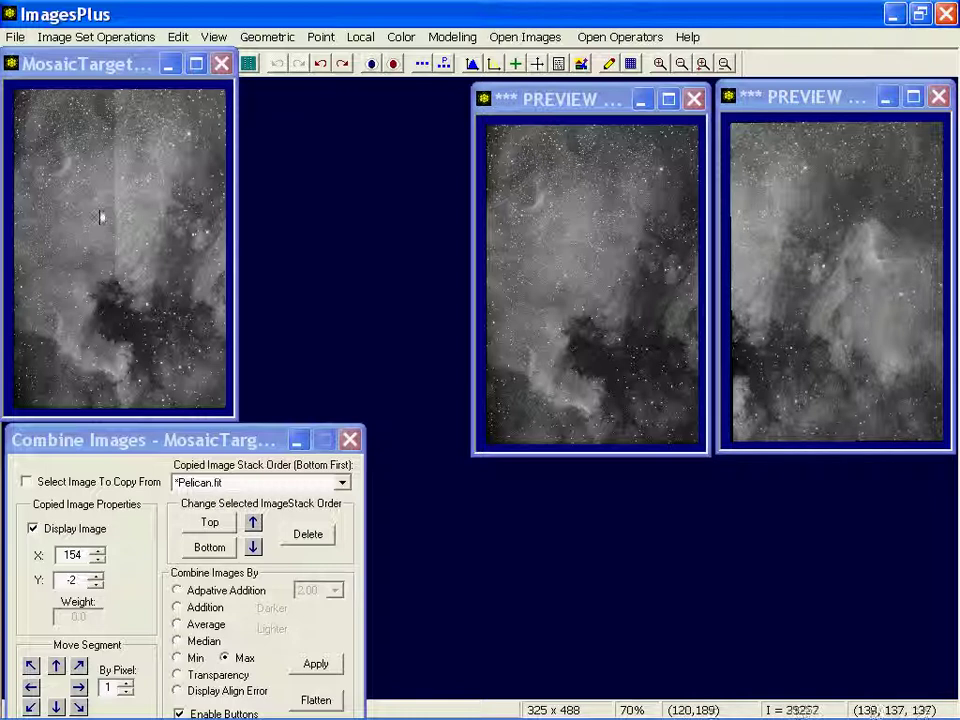
{"action": "left_click", "coordinate": [781, 104]}
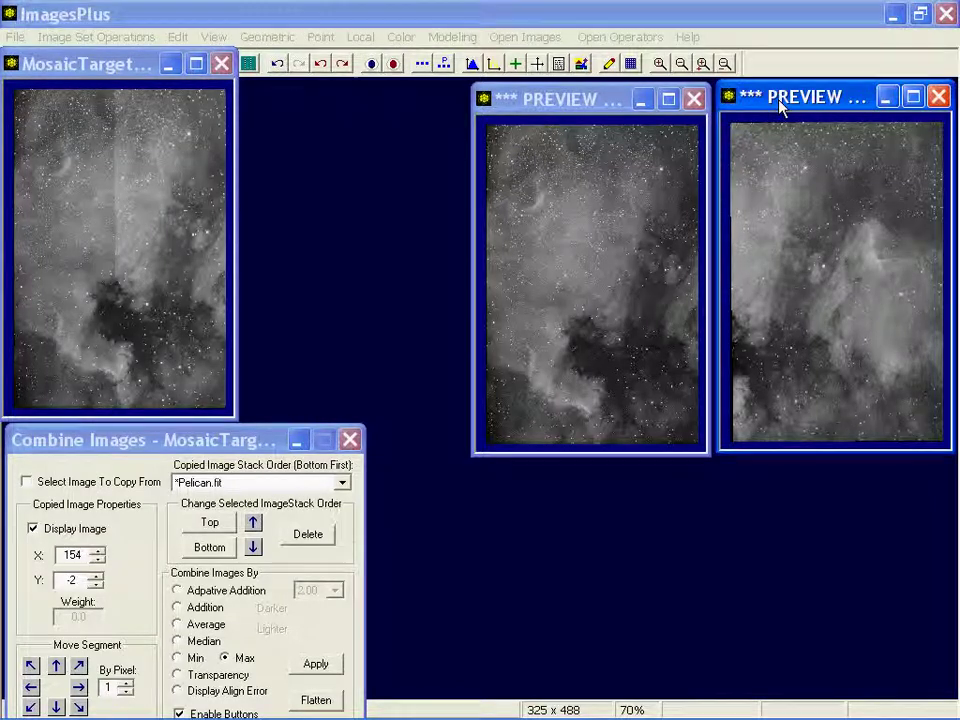
{"action": "left_click", "coordinate": [361, 37]}
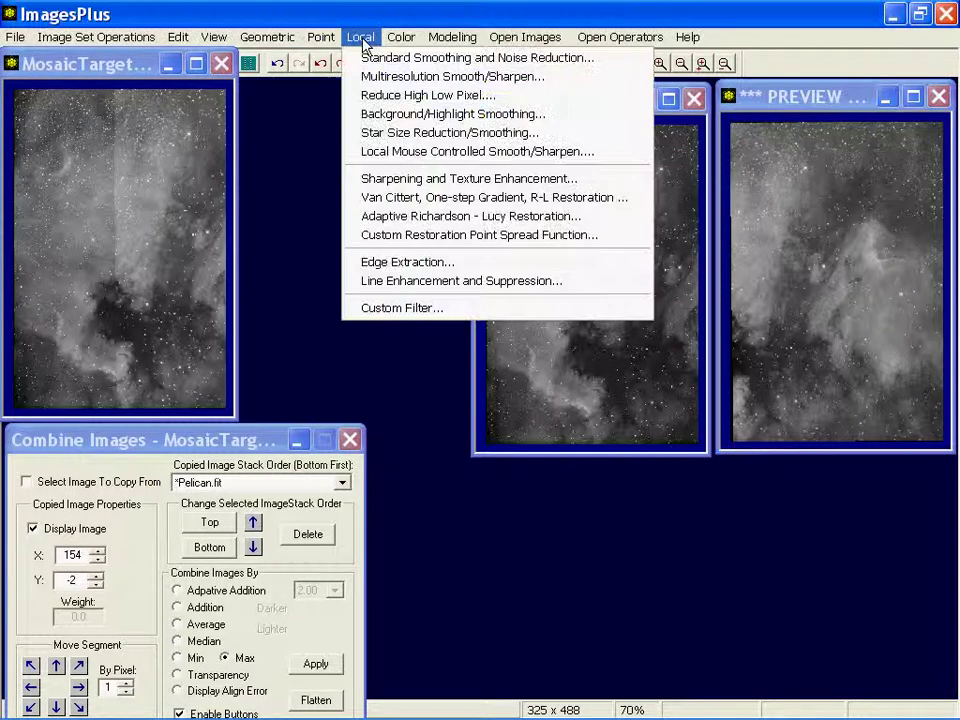
{"action": "mouse_move", "coordinate": [401, 37]}
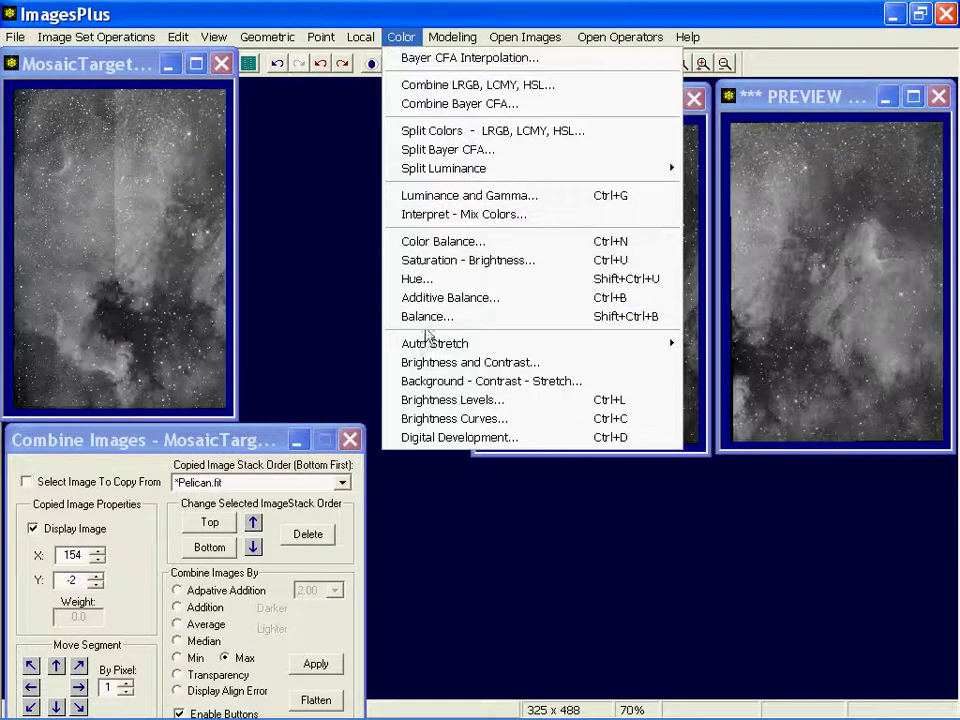
{"action": "left_click", "coordinate": [447, 408]}
{"action": "left_click_drag", "start_coordinate": [626, 426], "coordinate": [512, 447]}
{"action": "left_click", "coordinate": [783, 99]}
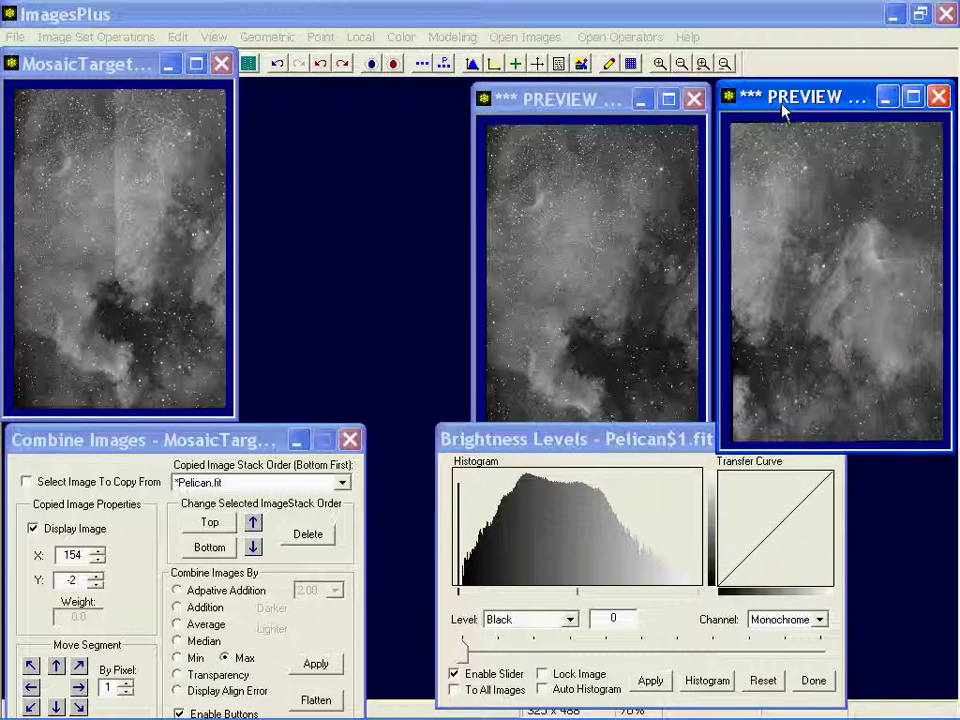
{"action": "left_click", "coordinate": [562, 675]}
Step: Set the level type to Midtone, brighten the Pelican midtones, and refresh the combined mosaic
{"action": "left_click", "coordinate": [571, 620]}
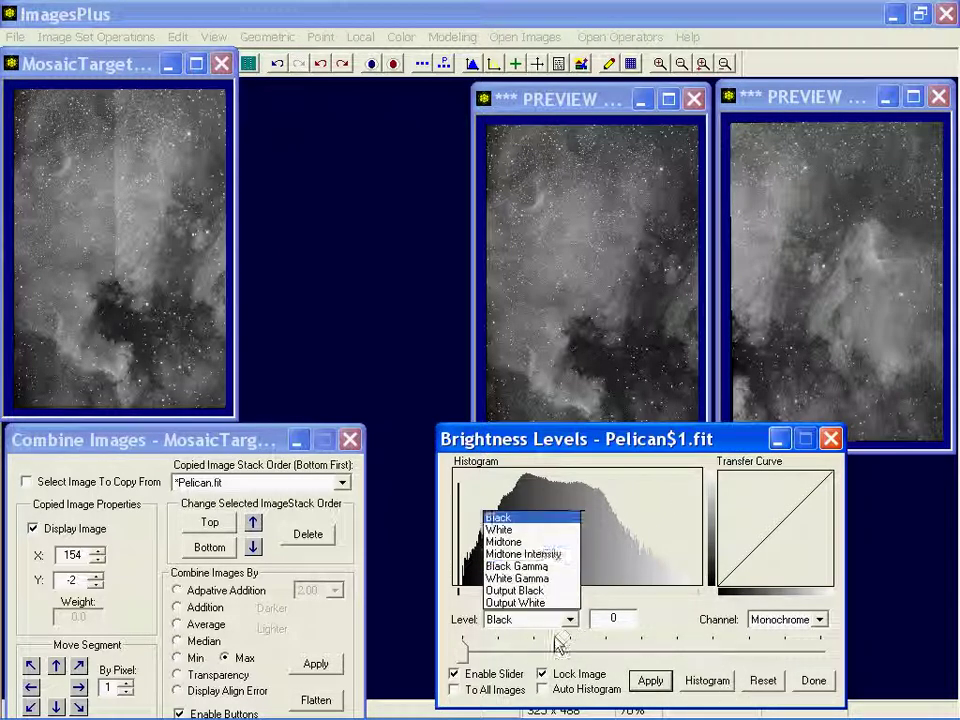
{"action": "left_click", "coordinate": [540, 543]}
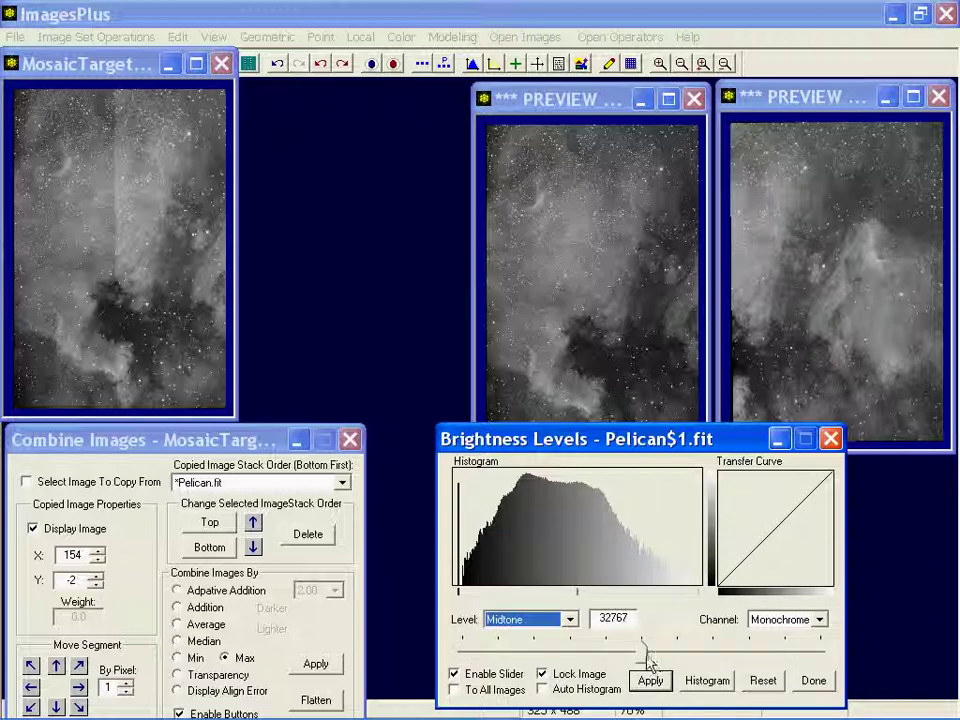
{"action": "left_click_drag", "start_coordinate": [643, 658], "coordinate": [666, 656]}
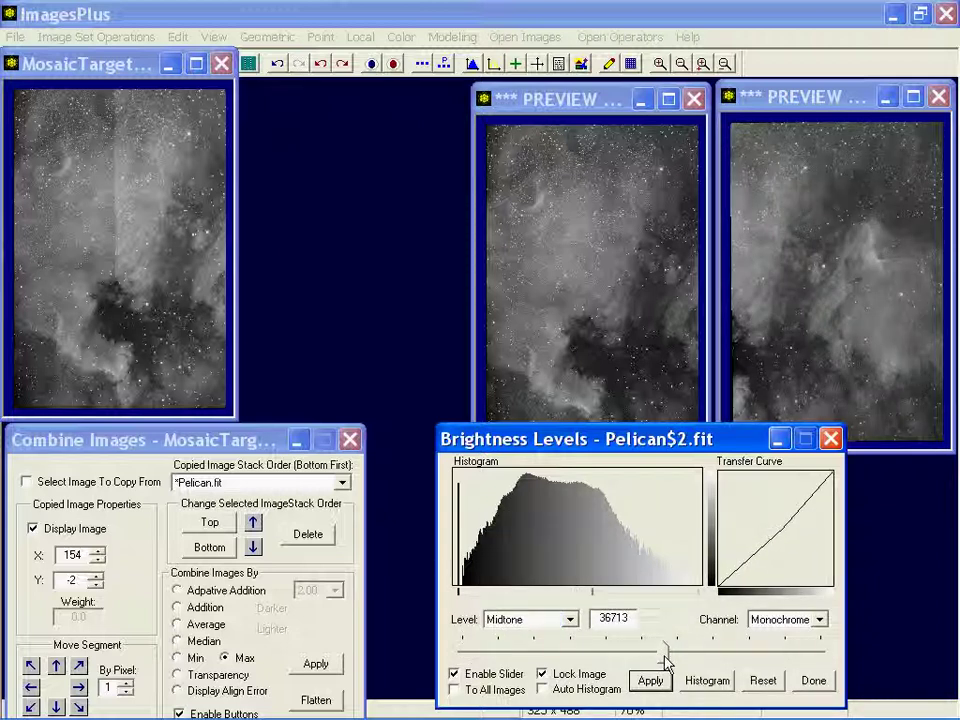
{"action": "left_click", "coordinate": [325, 675]}
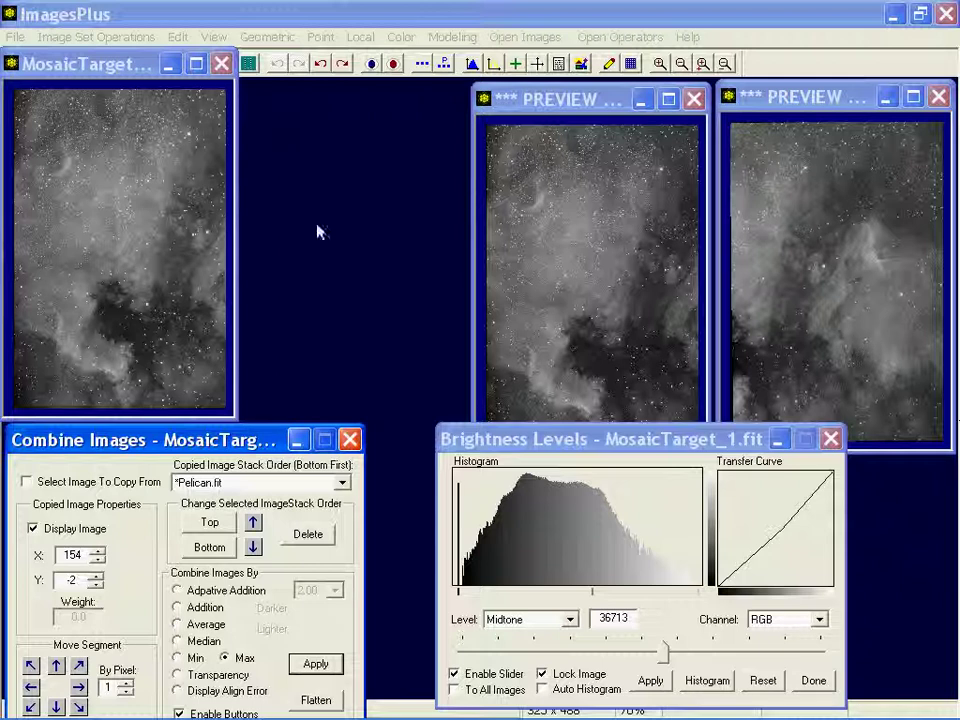
Step: Brighten the Pelican midtones a little more, re-applying Combine Images to compare against NGC 7000
{"action": "left_click", "coordinate": [798, 397]}
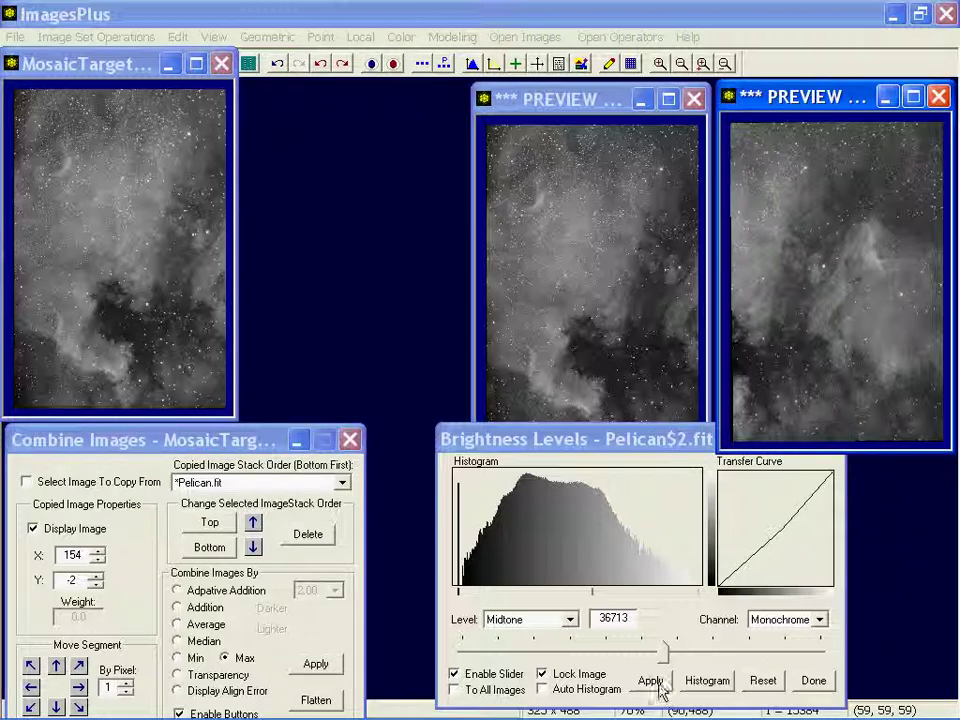
{"action": "left_click_drag", "start_coordinate": [663, 650], "coordinate": [669, 651]}
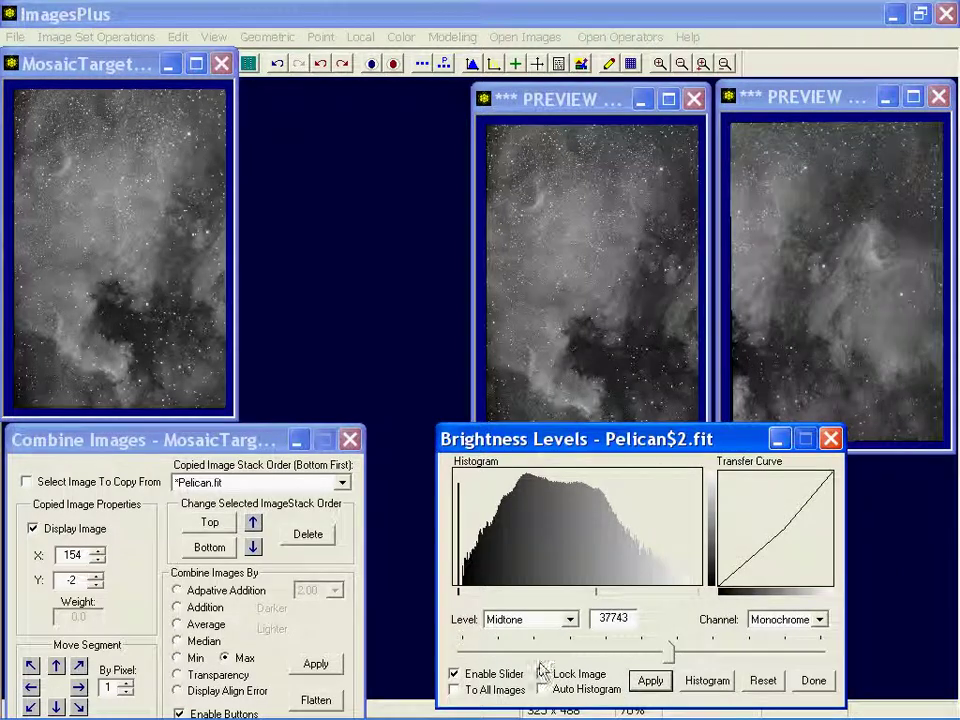
{"action": "left_click", "coordinate": [315, 664]}
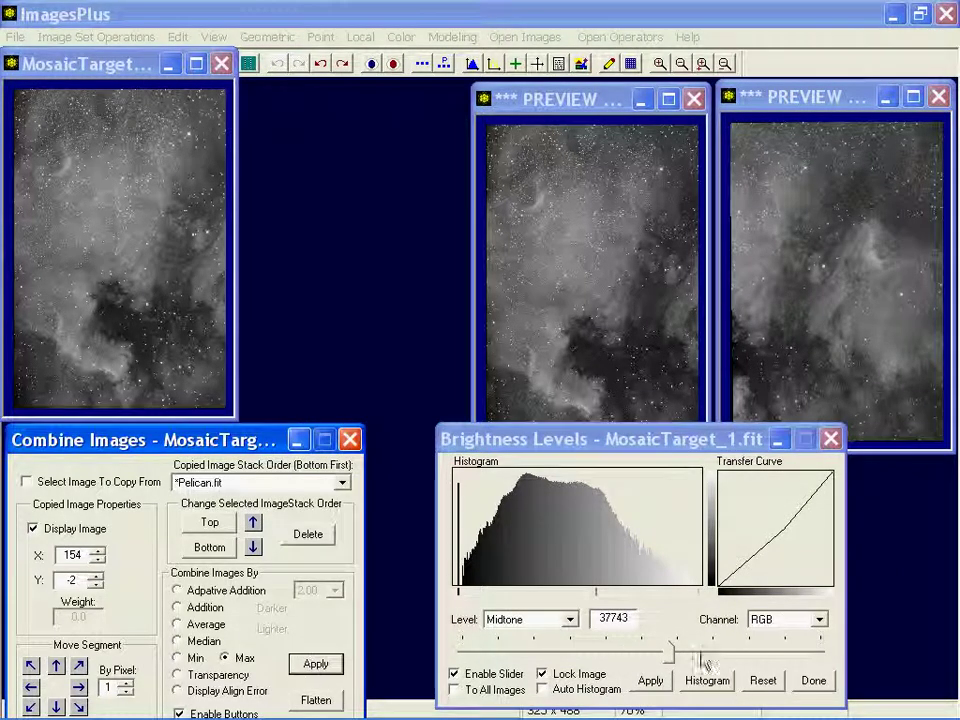
{"action": "left_click_drag", "start_coordinate": [670, 655], "coordinate": [674, 652]}
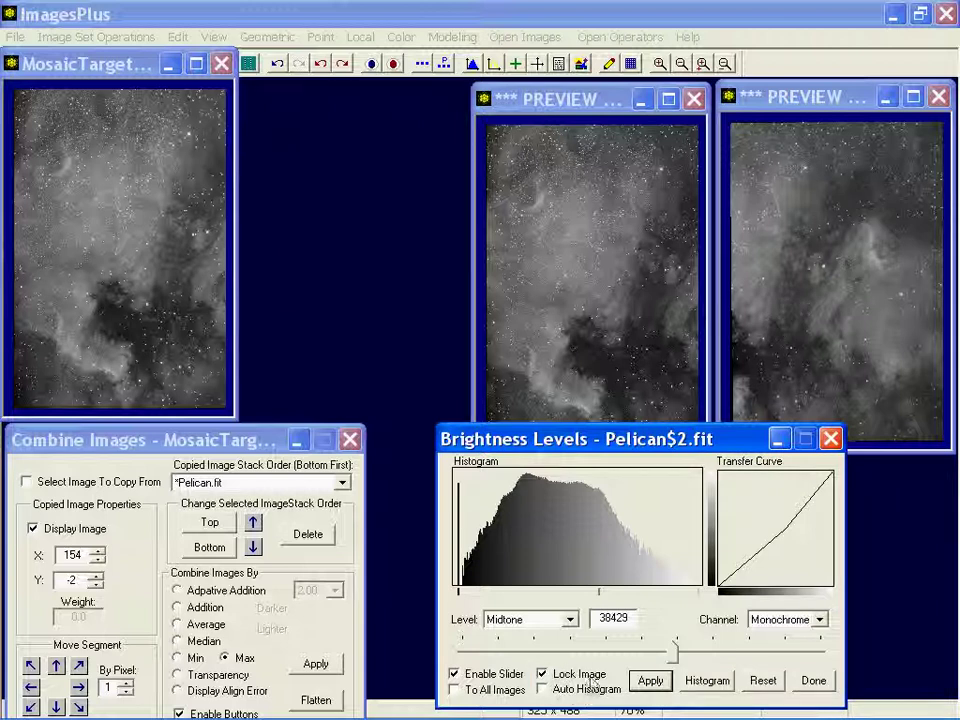
{"action": "left_click", "coordinate": [533, 347]}
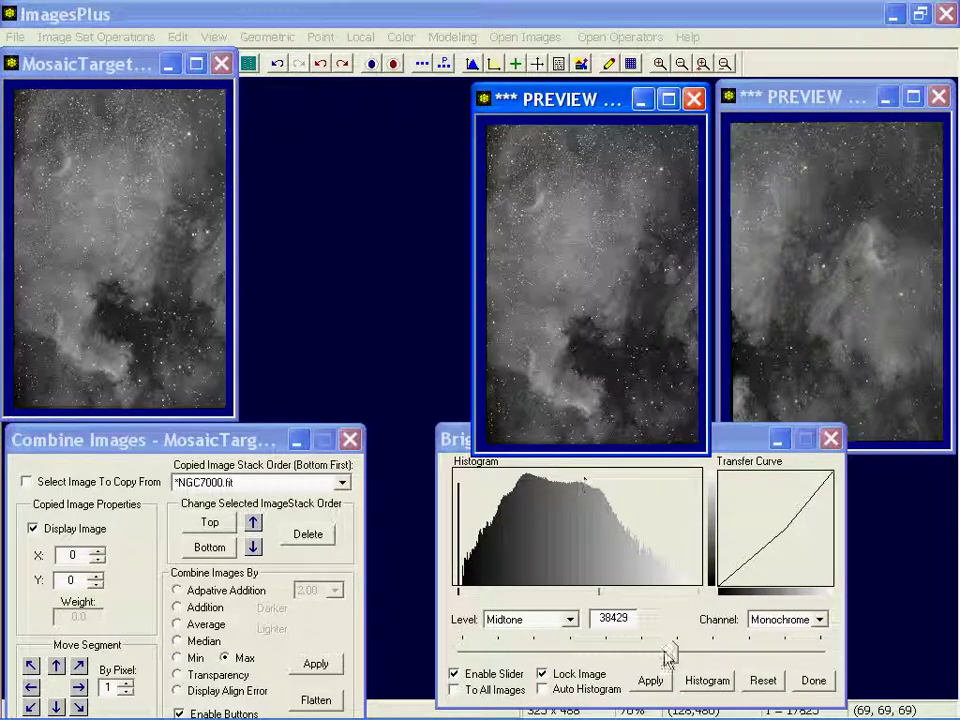
{"action": "left_click", "coordinate": [650, 680]}
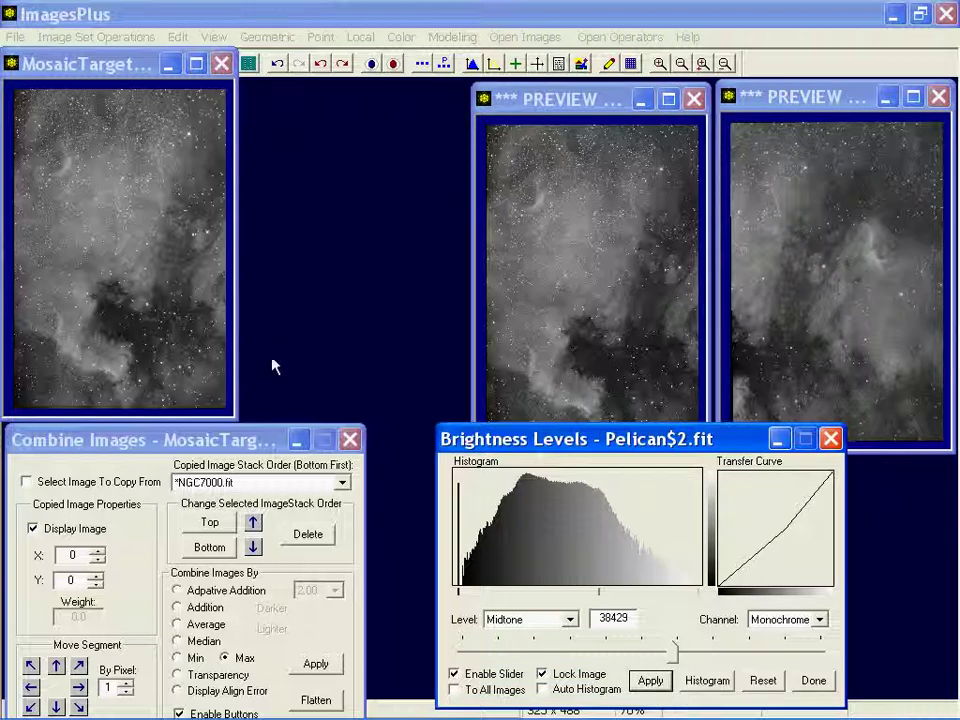
{"action": "left_click", "coordinate": [324, 676]}
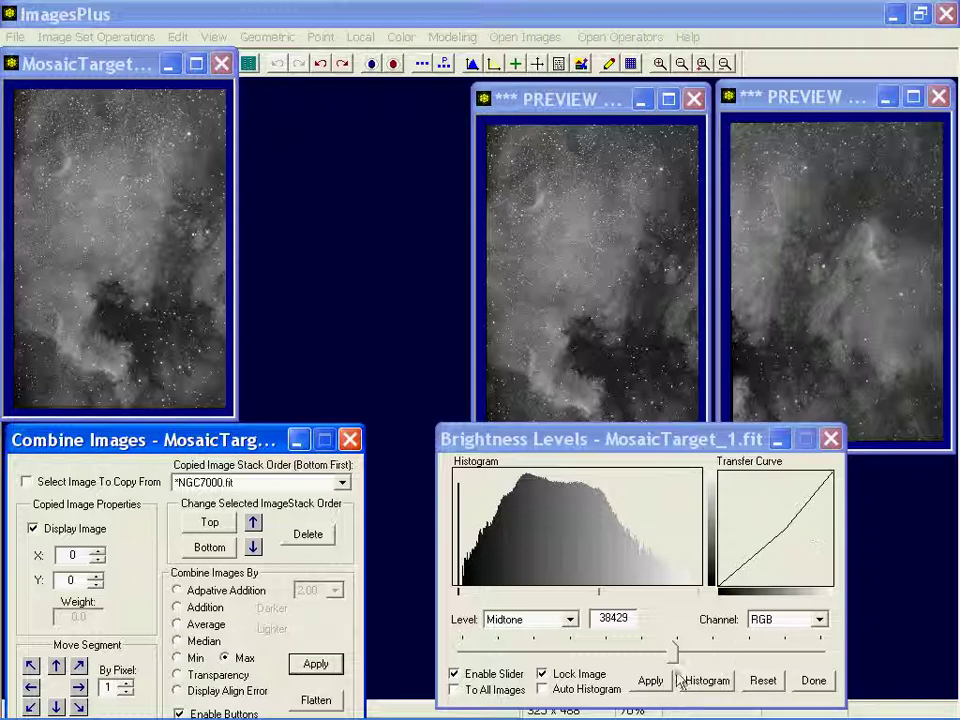
Step: Raise the Pelican midtone level to 39630, apply it, and rebuild the mosaic
{"action": "left_click_drag", "start_coordinate": [675, 648], "coordinate": [680, 650]}
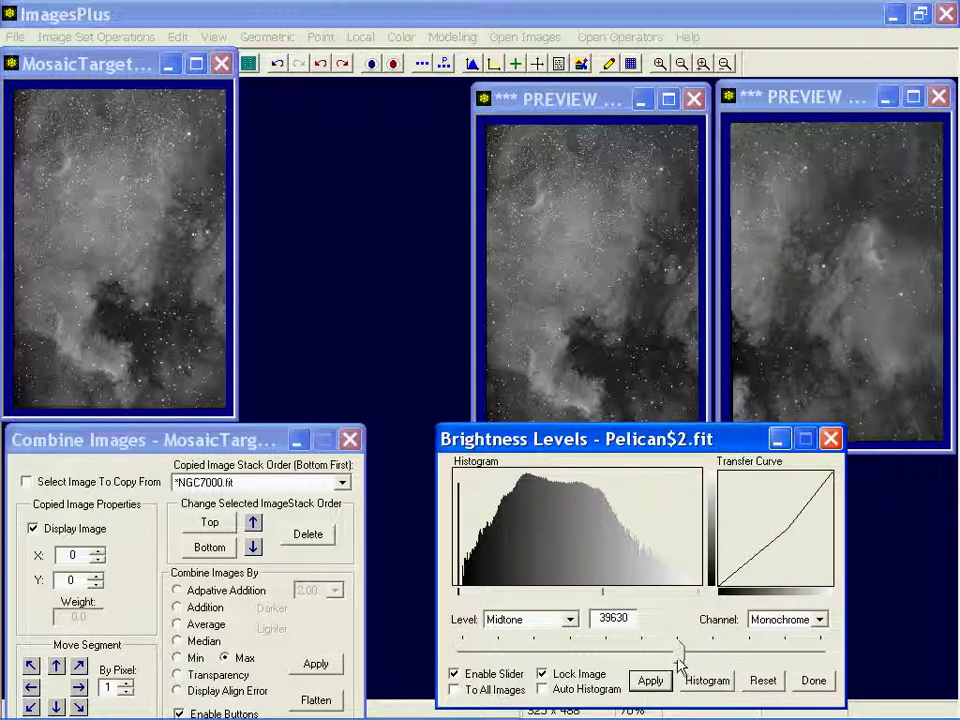
{"action": "left_click", "coordinate": [655, 685]}
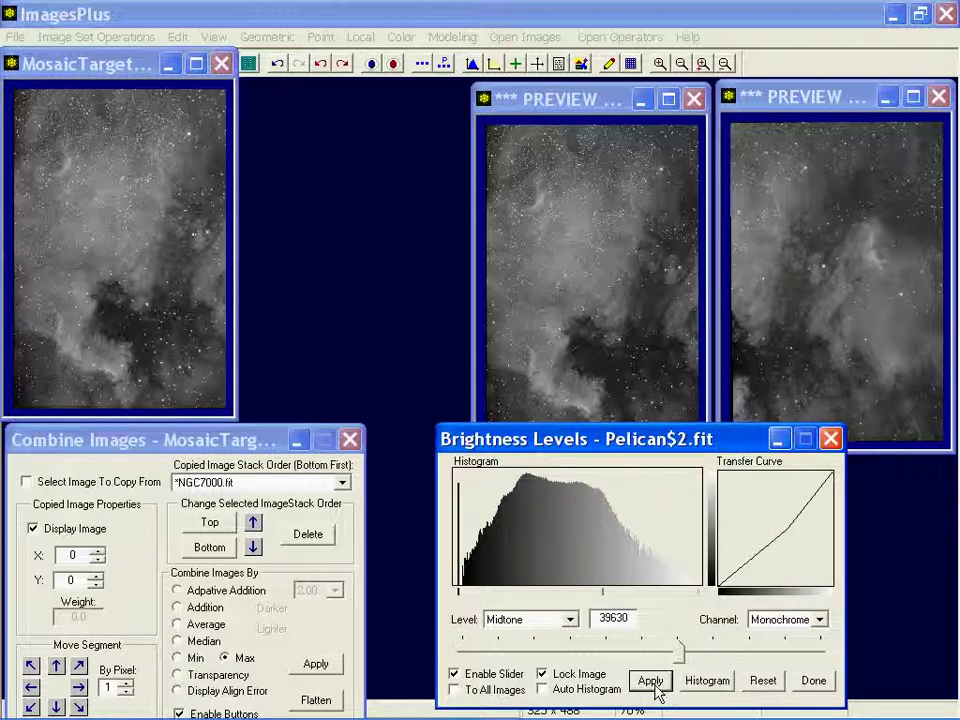
{"action": "left_click", "coordinate": [318, 664]}
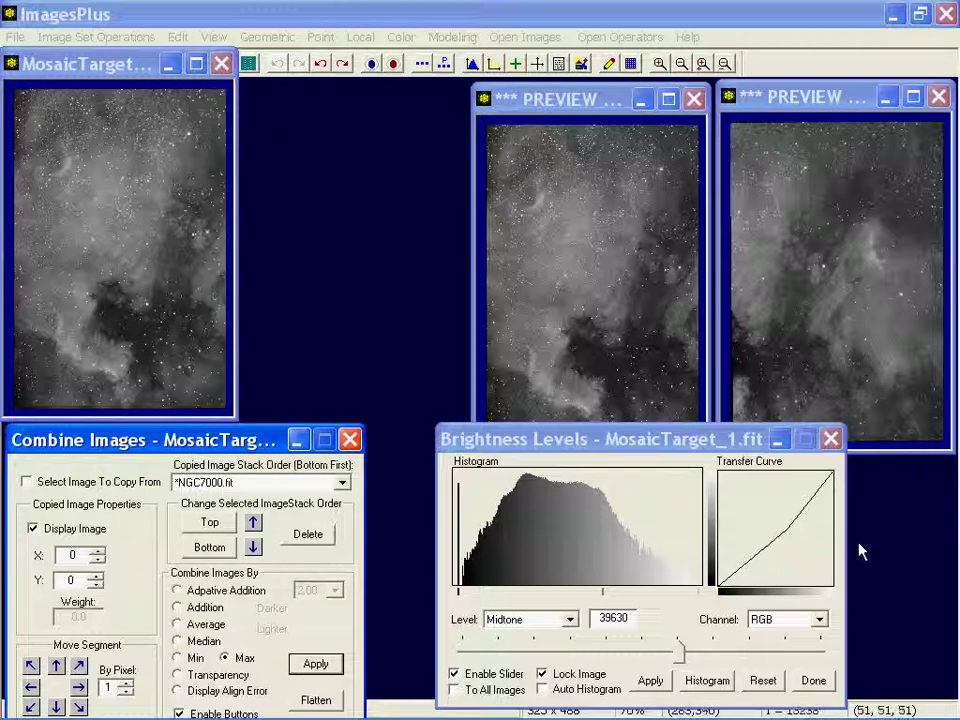
{"action": "left_click", "coordinate": [831, 439]}
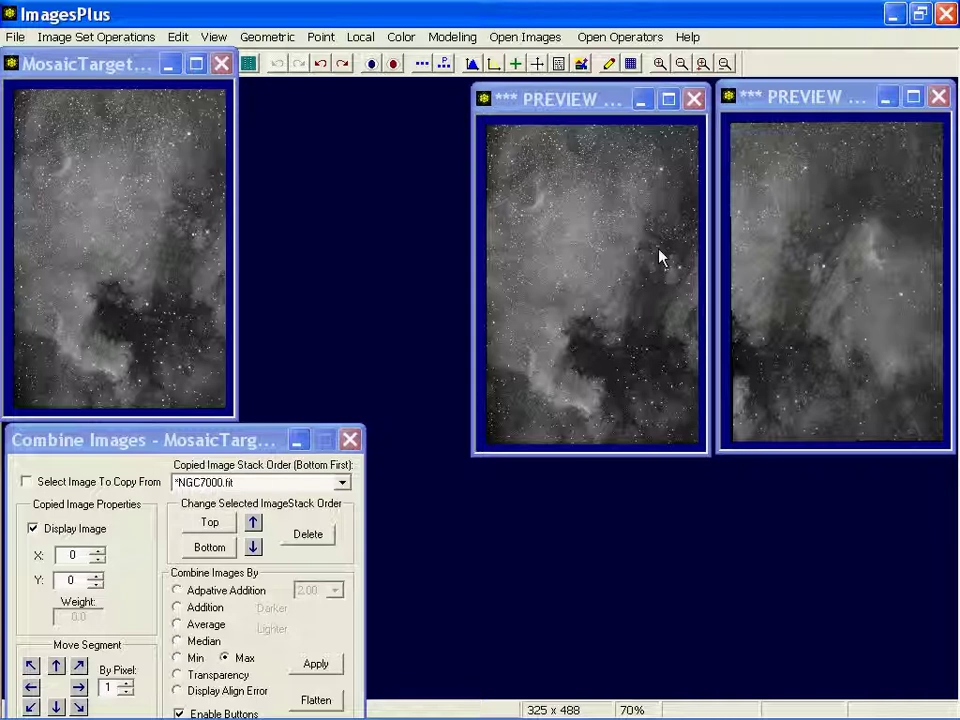
Step: Use Image Size to add 300 right-side pixels to the Pelican image, making it 625 x 488
{"action": "left_click", "coordinate": [124, 66]}
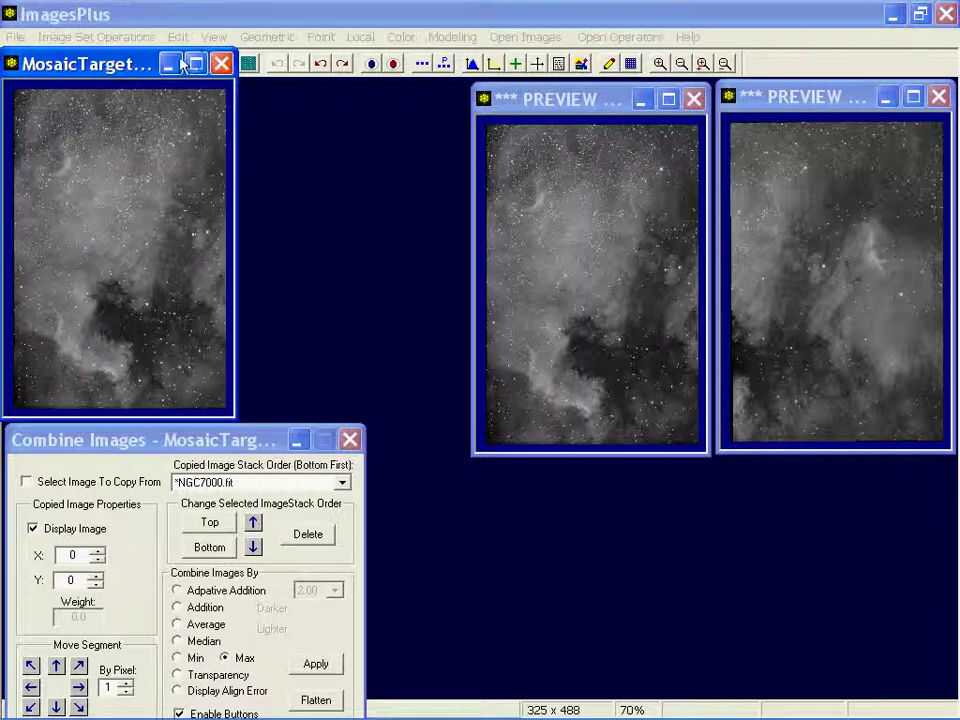
{"action": "left_click_drag", "start_coordinate": [137, 72], "coordinate": [122, 97]}
{"action": "left_click", "coordinate": [214, 38]}
{"action": "mouse_move", "coordinate": [176, 38]}
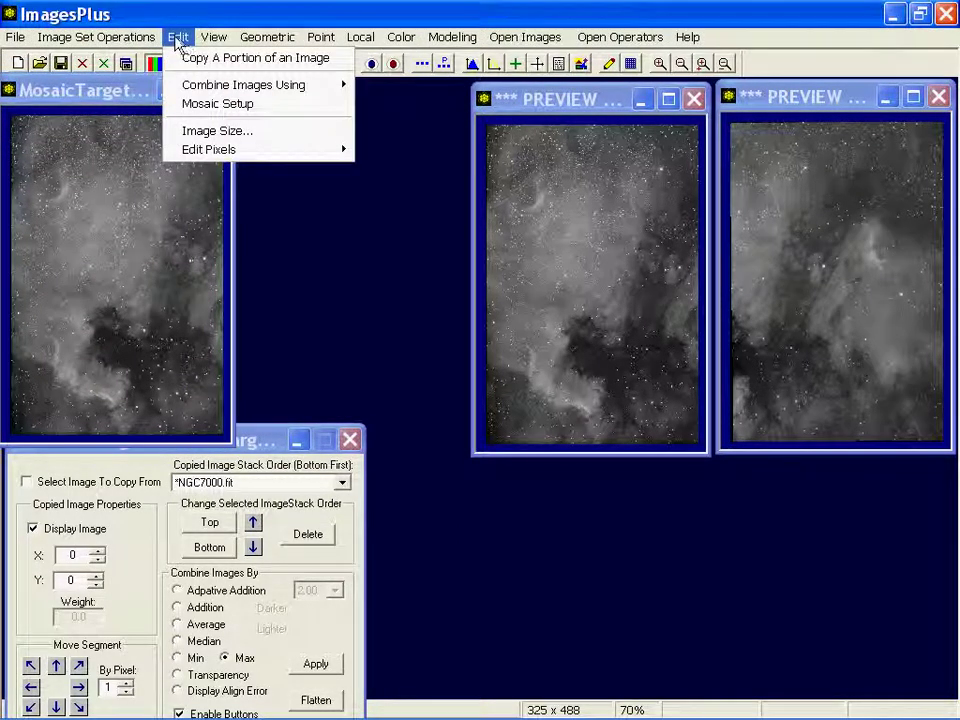
{"action": "left_click", "coordinate": [243, 132]}
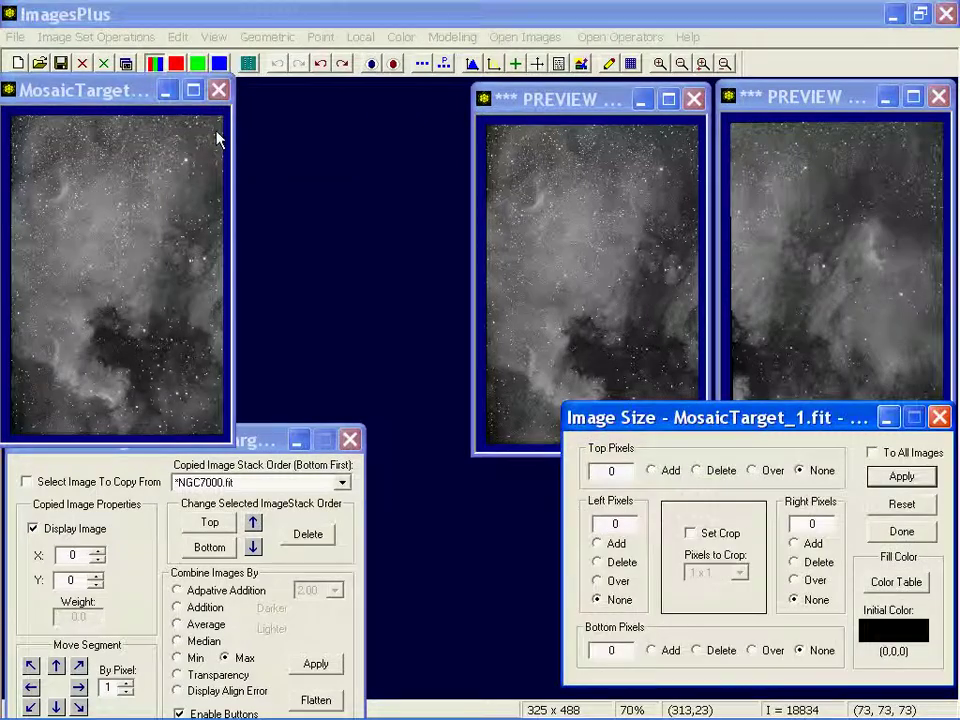
{"action": "left_click", "coordinate": [810, 523]}
{"action": "type", "text": "300"}
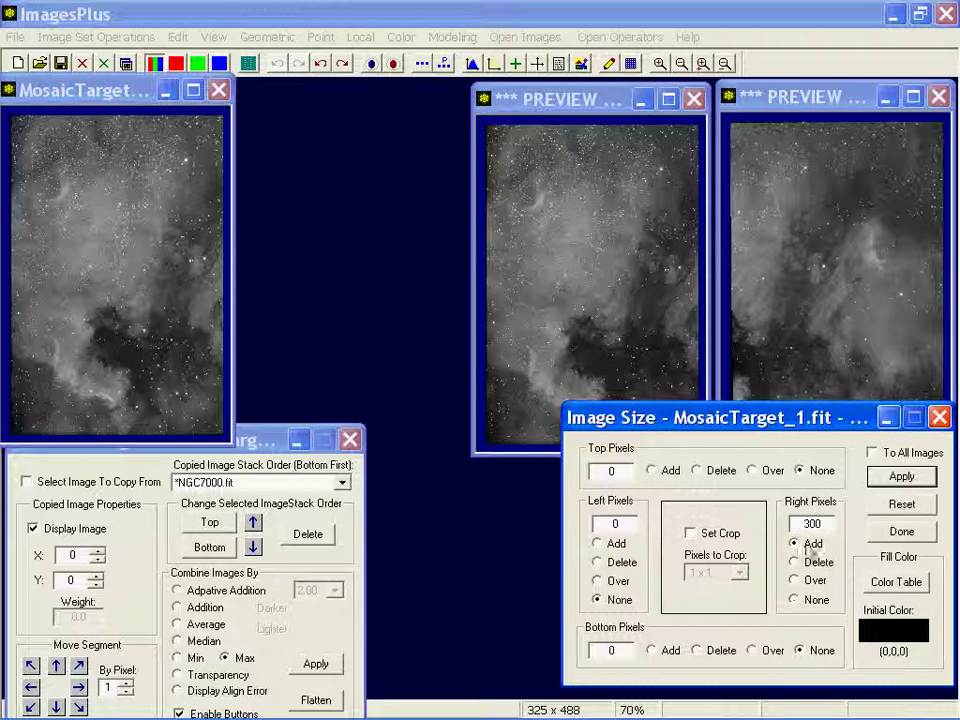
{"action": "left_click_drag", "start_coordinate": [757, 422], "coordinate": [523, 434]}
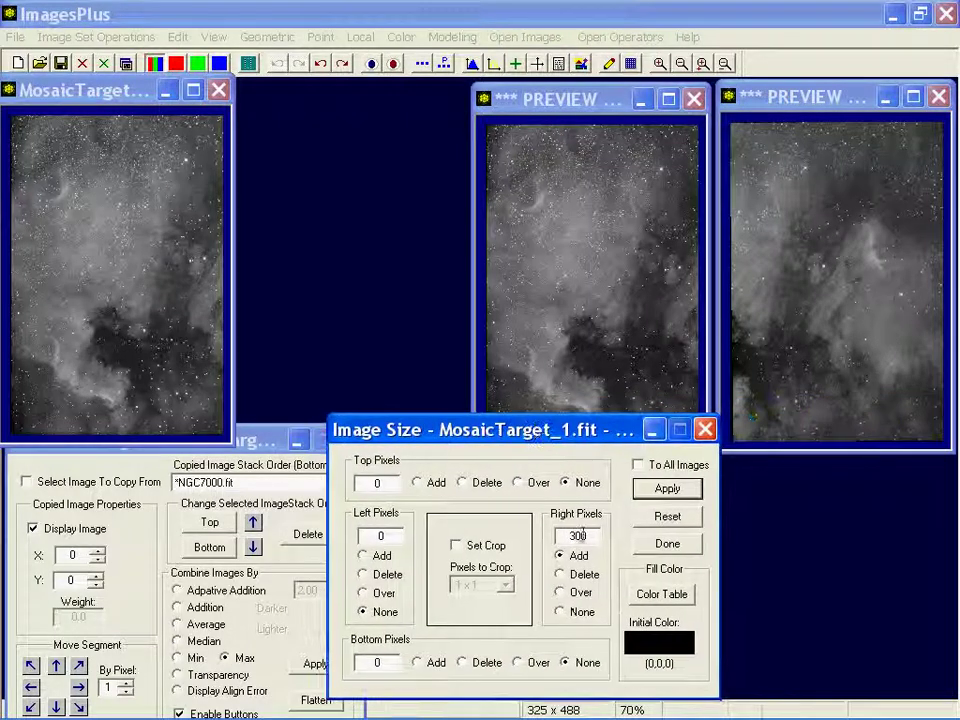
{"action": "left_click", "coordinate": [800, 403]}
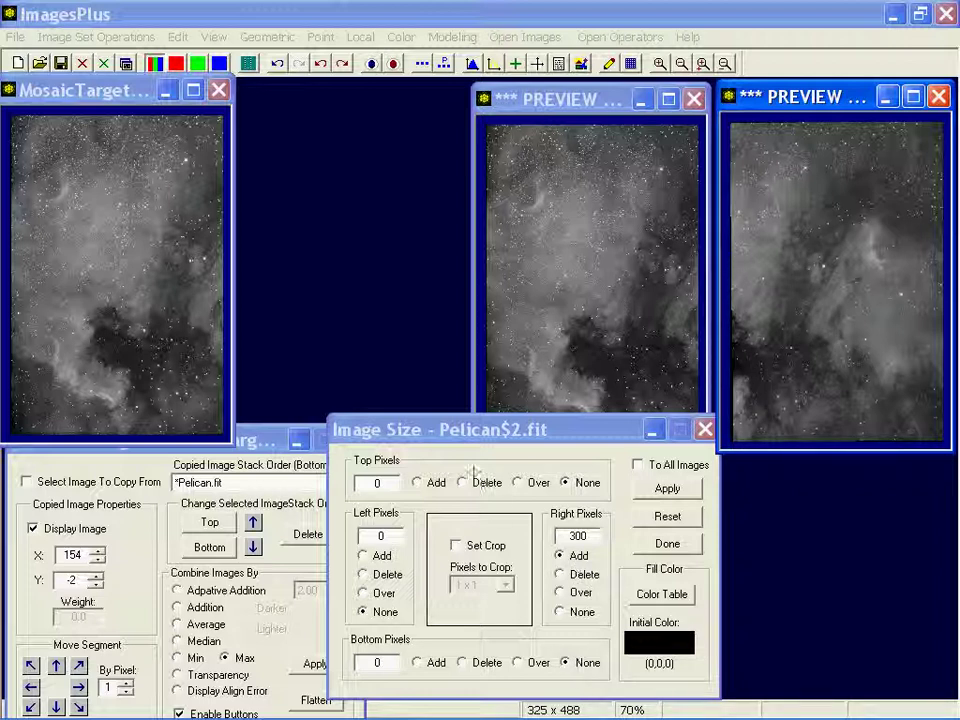
{"action": "left_click_drag", "start_coordinate": [450, 429], "coordinate": [588, 402]}
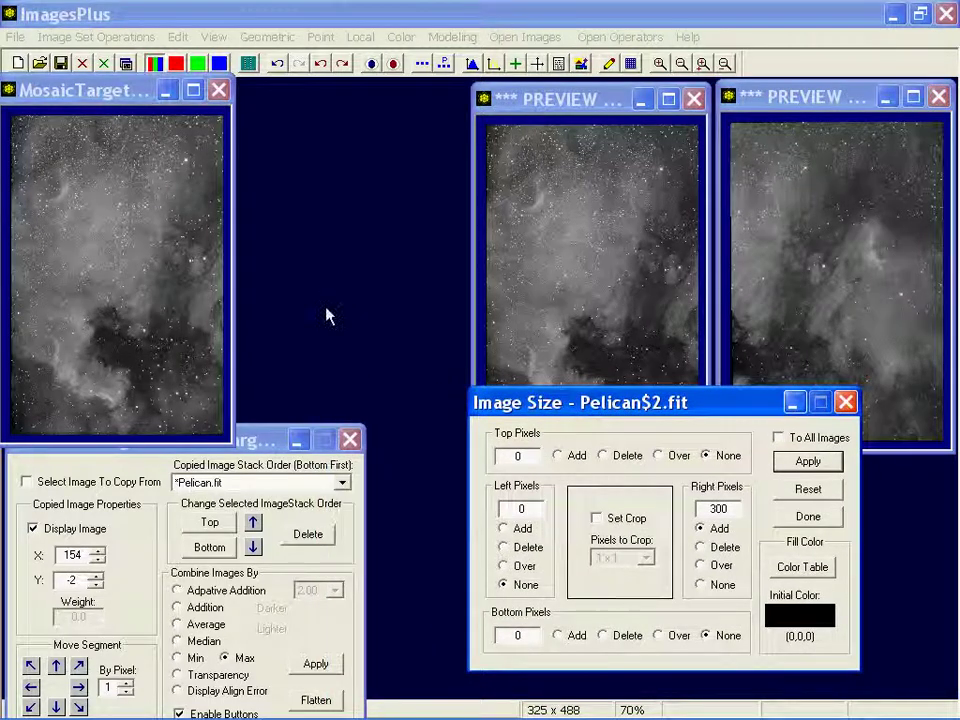
{"action": "left_click", "coordinate": [808, 462]}
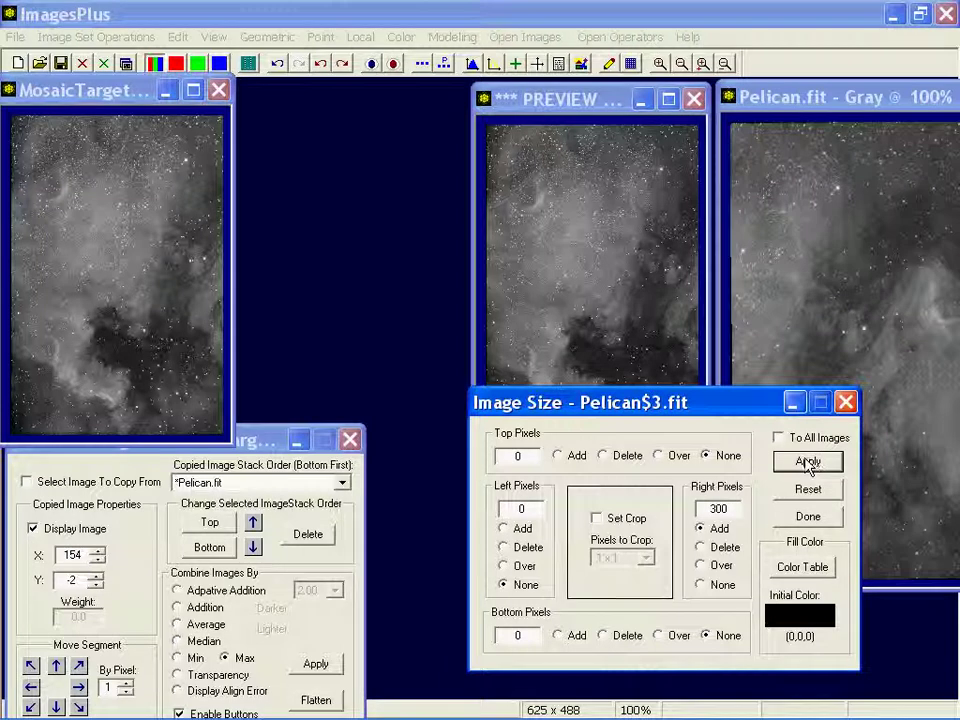
Step: Delete the Image Size step from Pelican.fit's processing history
{"action": "left_click", "coordinate": [796, 101]}
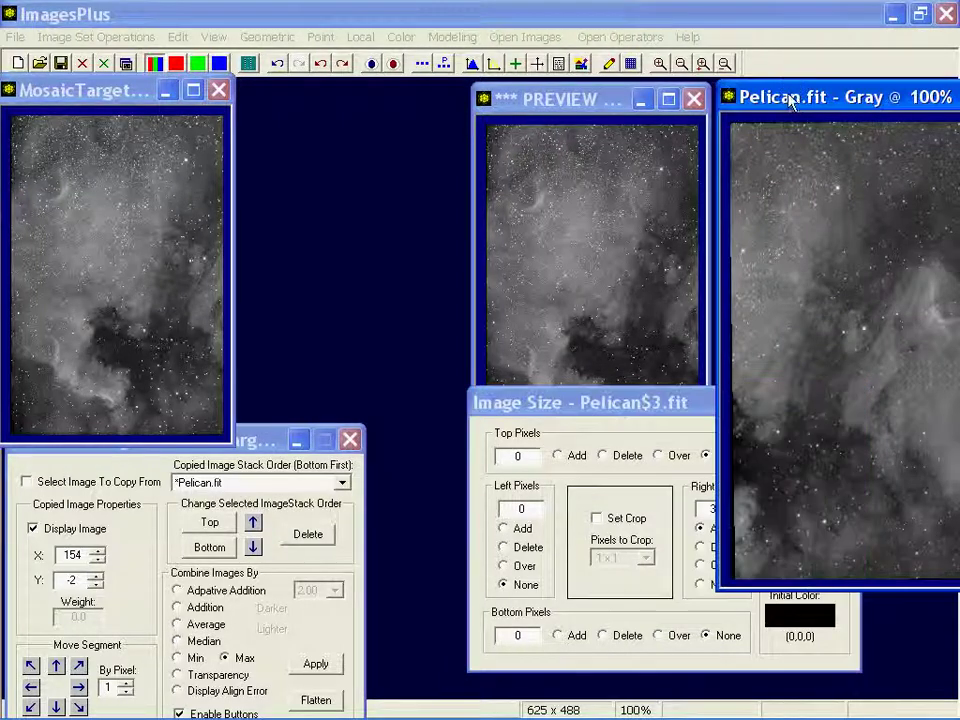
{"action": "left_click", "coordinate": [558, 63]}
{"action": "left_click_drag", "start_coordinate": [590, 96], "coordinate": [312, 96]}
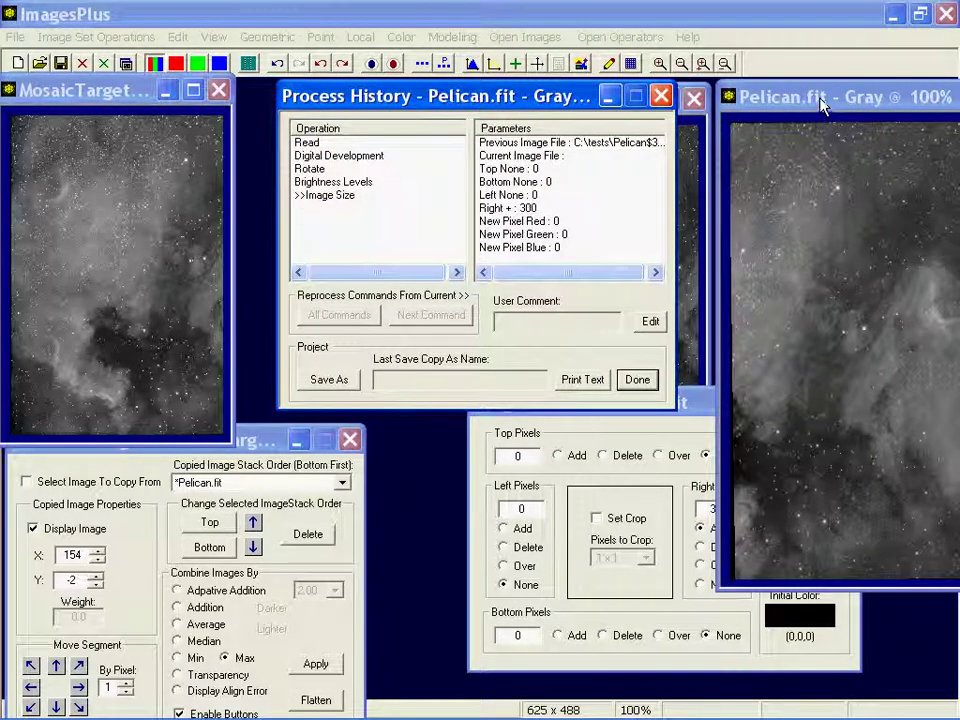
{"action": "right_click", "coordinate": [312, 205]}
{"action": "left_click", "coordinate": [340, 273]}
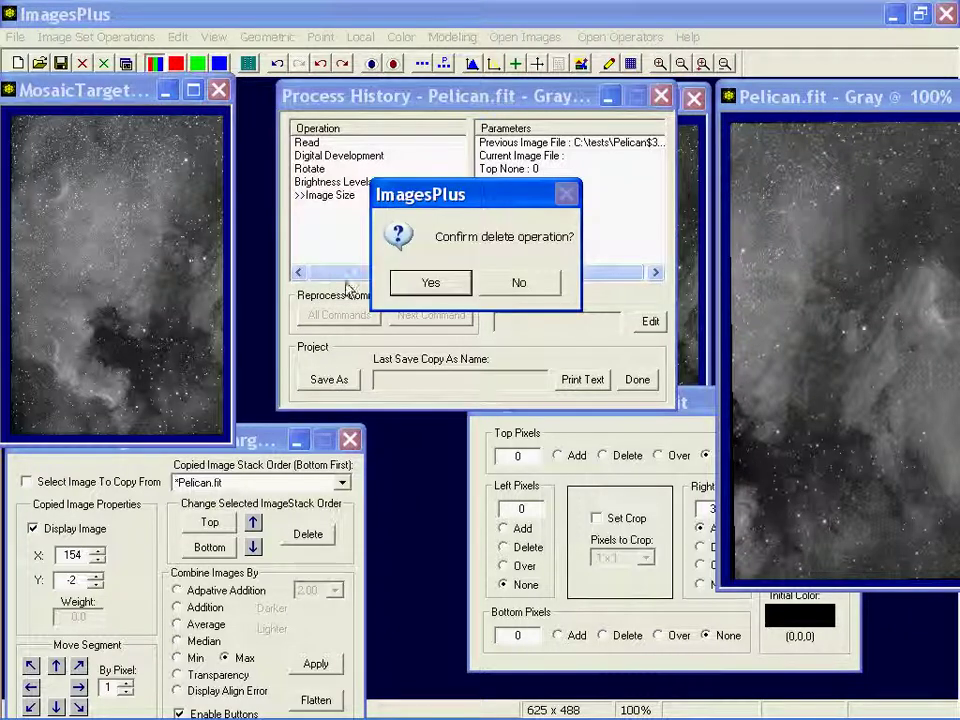
{"action": "left_click", "coordinate": [432, 284]}
{"action": "left_click", "coordinate": [637, 379]}
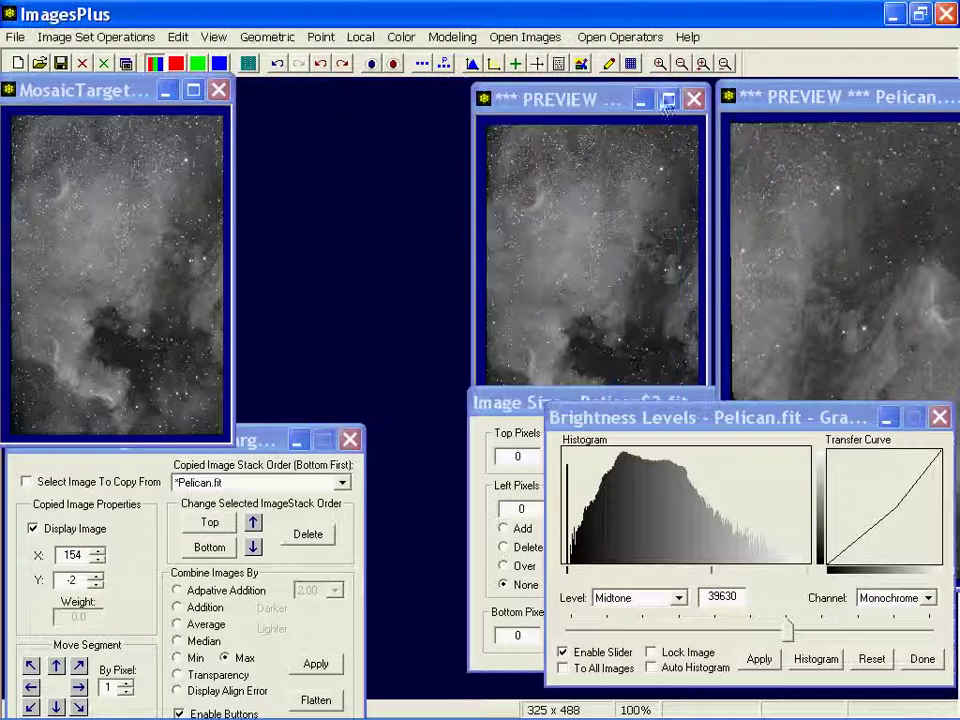
Step: Zoom the Pelican preview out to 70%, activate MosaicTarget, and close Brightness Levels
{"action": "left_click", "coordinate": [800, 110]}
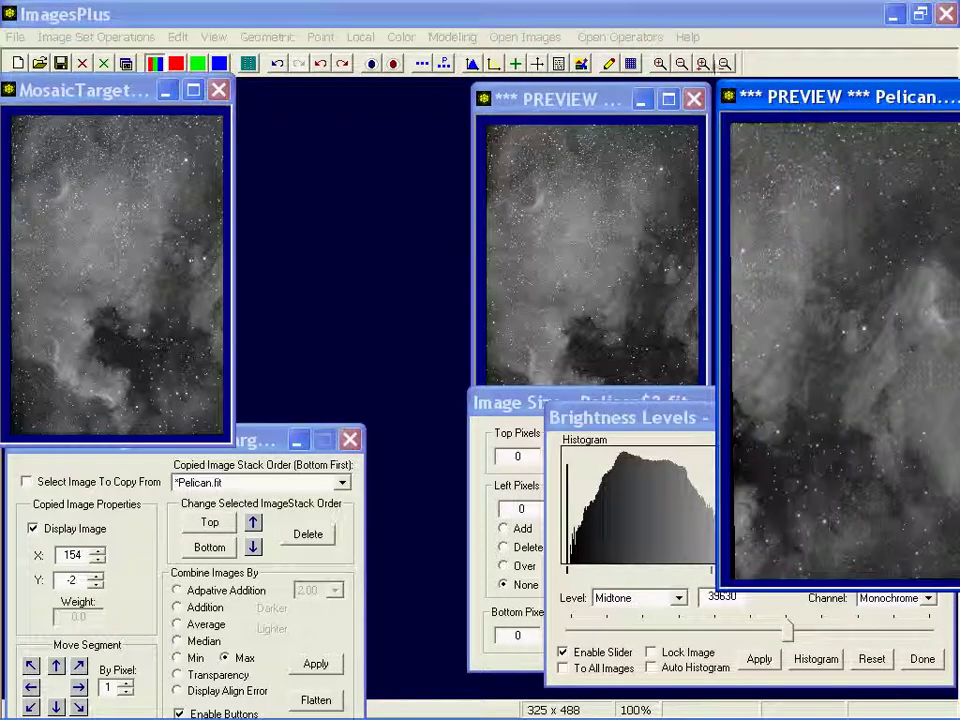
{"action": "left_click", "coordinate": [681, 64]}
{"action": "left_click", "coordinate": [681, 64]}
{"action": "left_click", "coordinate": [681, 64]}
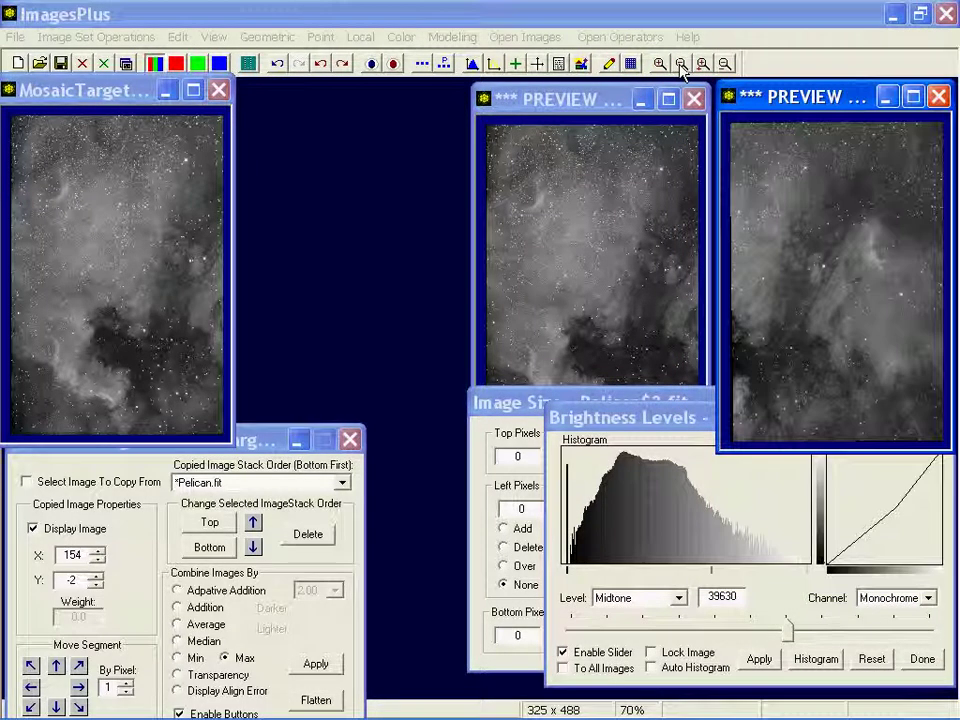
{"action": "left_click", "coordinate": [571, 104]}
{"action": "left_click", "coordinate": [777, 108]}
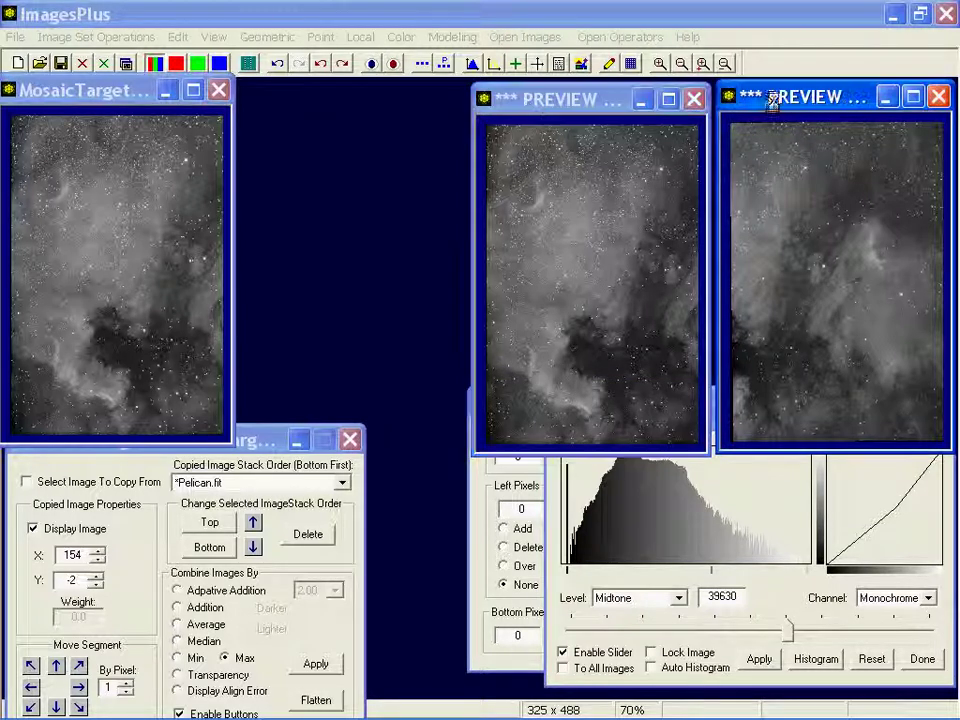
{"action": "left_click", "coordinate": [75, 105]}
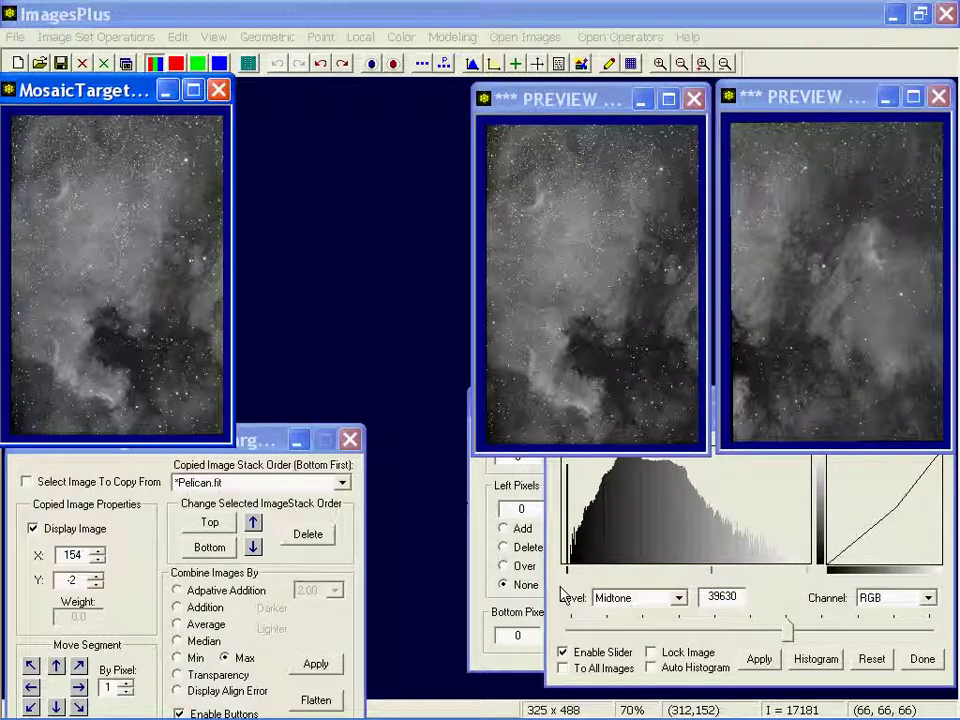
{"action": "left_click", "coordinate": [922, 658]}
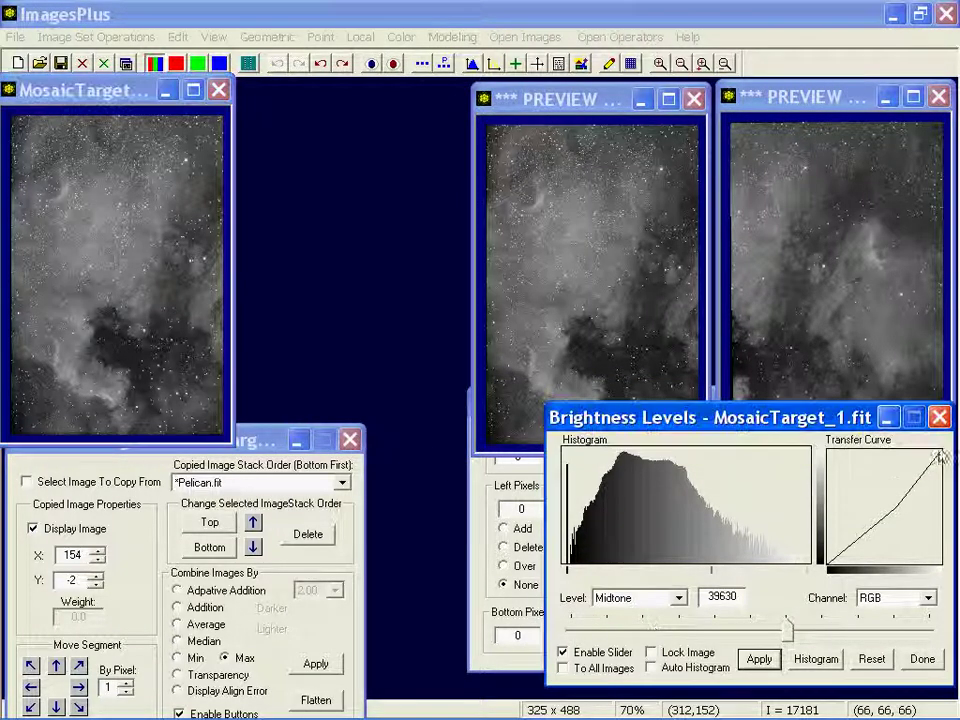
Step: Add 300 black pixels to the right side of MosaicTarget_1.fit, widening it to 625 x 488
{"action": "left_click", "coordinate": [644, 480]}
{"action": "left_click_drag", "start_coordinate": [563, 410], "coordinate": [470, 434]}
{"action": "left_click", "coordinate": [146, 317]}
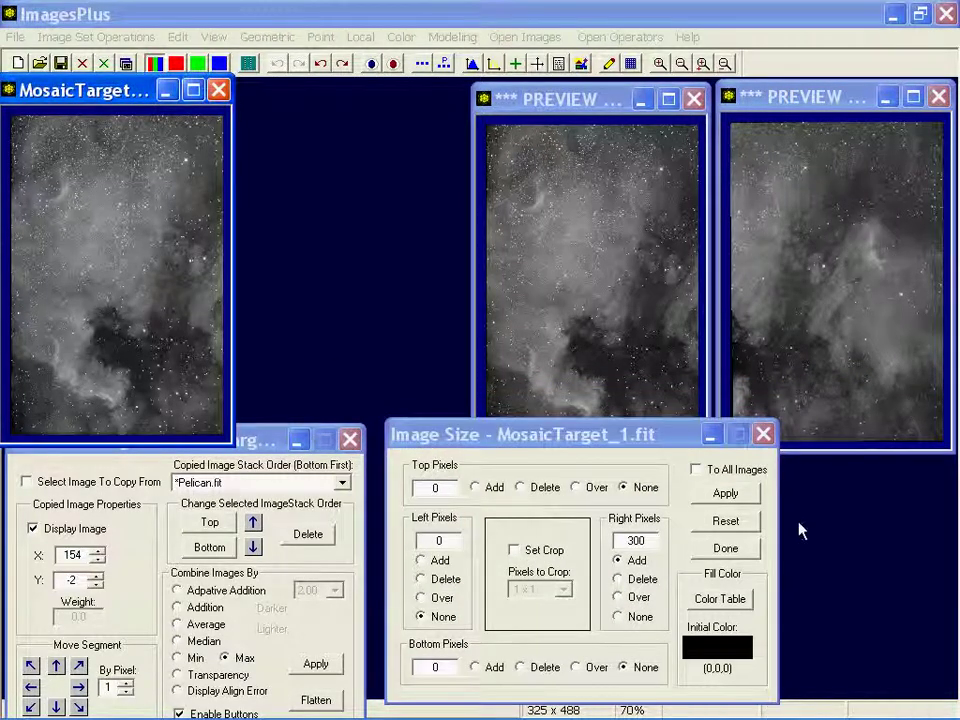
{"action": "left_click", "coordinate": [725, 497]}
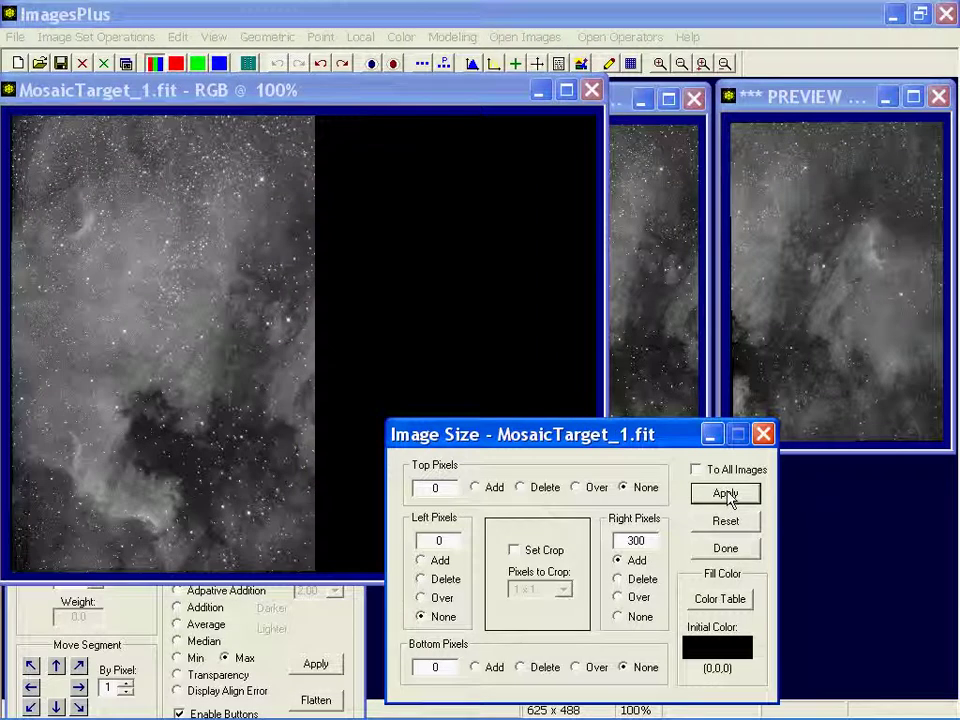
{"action": "left_click", "coordinate": [763, 434]}
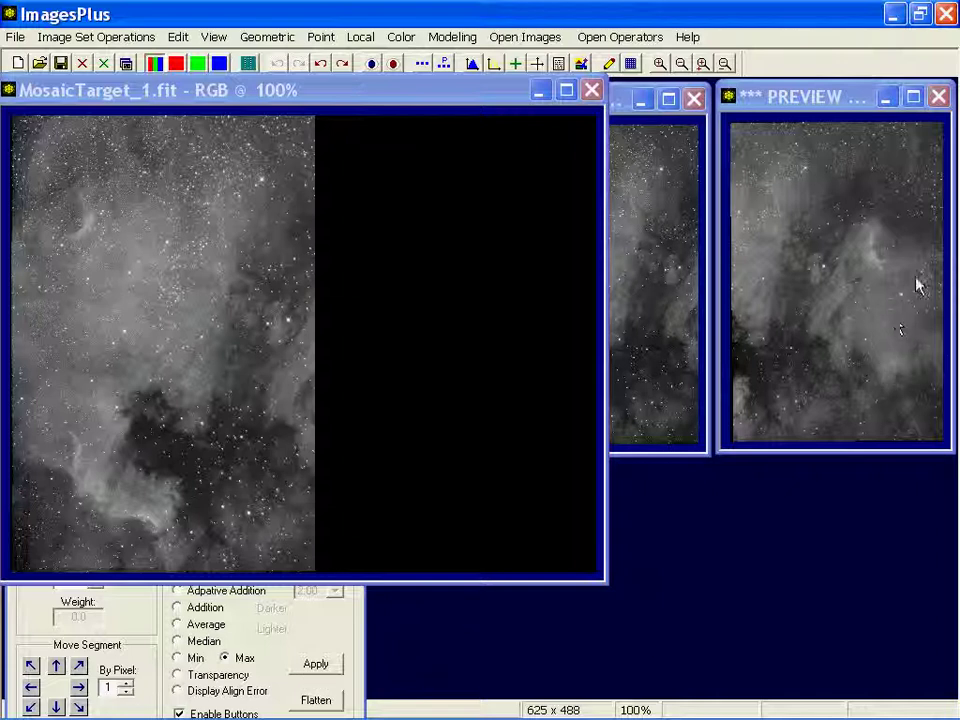
Step: Apply Combine Images to merge the Pelican panel into the widened mosaic canvas
{"action": "left_click", "coordinate": [315, 664]}
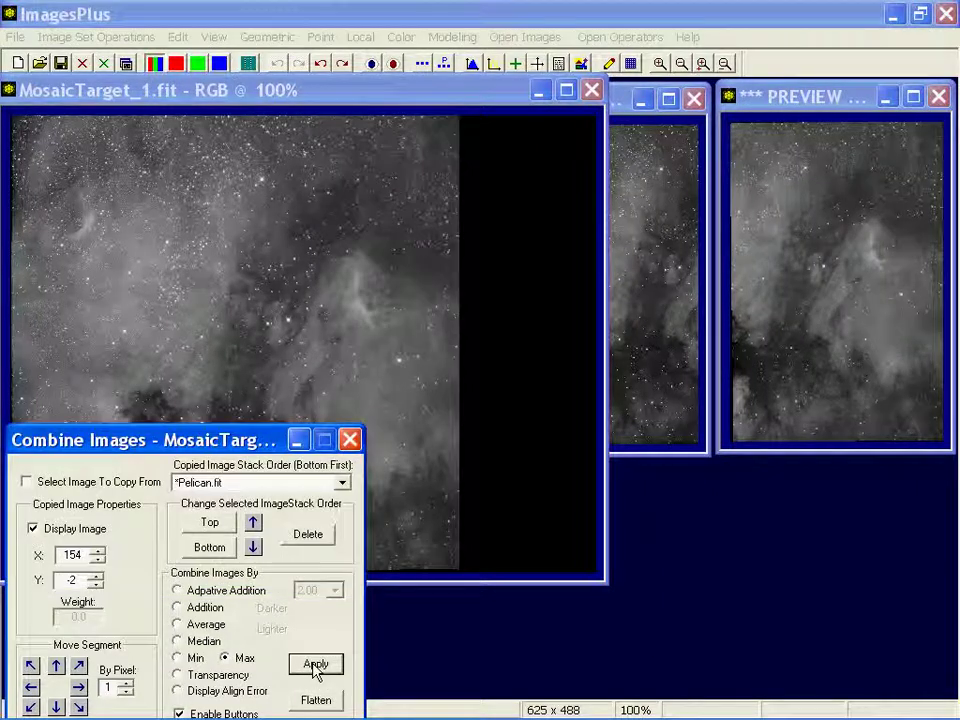
{"action": "left_click_drag", "start_coordinate": [179, 442], "coordinate": [765, 373]}
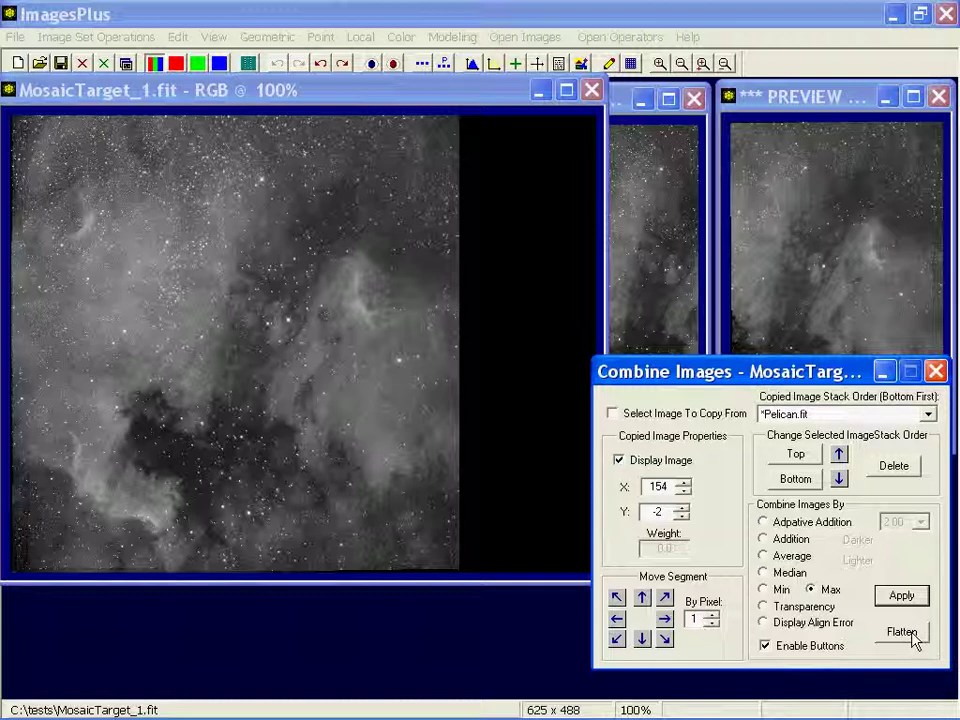
{"action": "left_click", "coordinate": [97, 88]}
Step: Crop the mosaic to exclude the black strip, creating the 465 x 472 MosaicTarget_1_1.fit
{"action": "left_click_drag", "start_coordinate": [97, 88], "coordinate": [103, 95]}
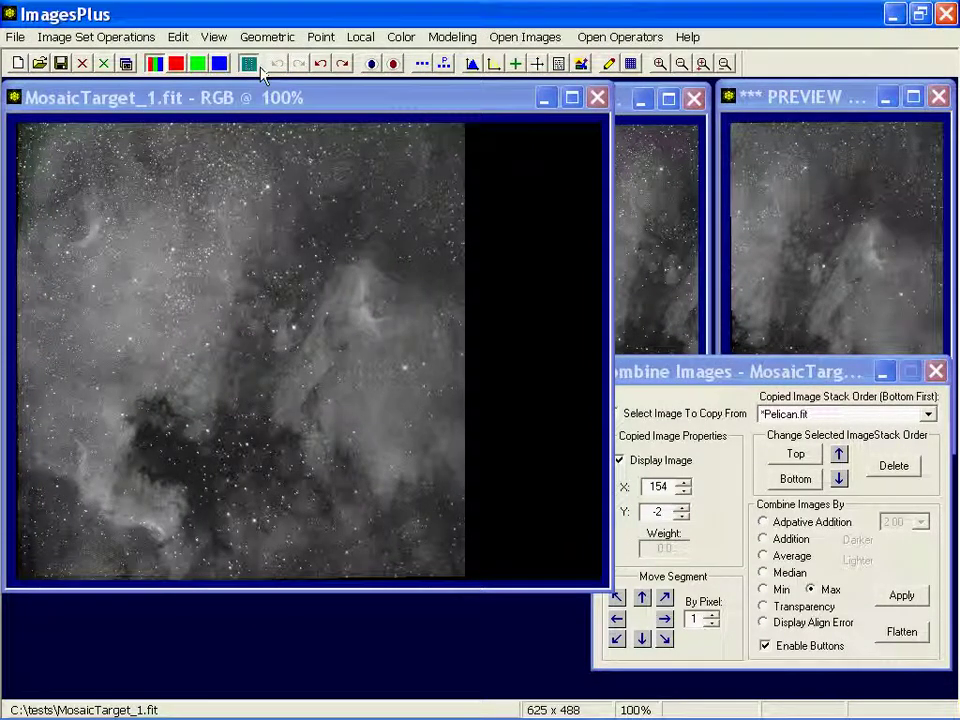
{"action": "left_click", "coordinate": [249, 65]}
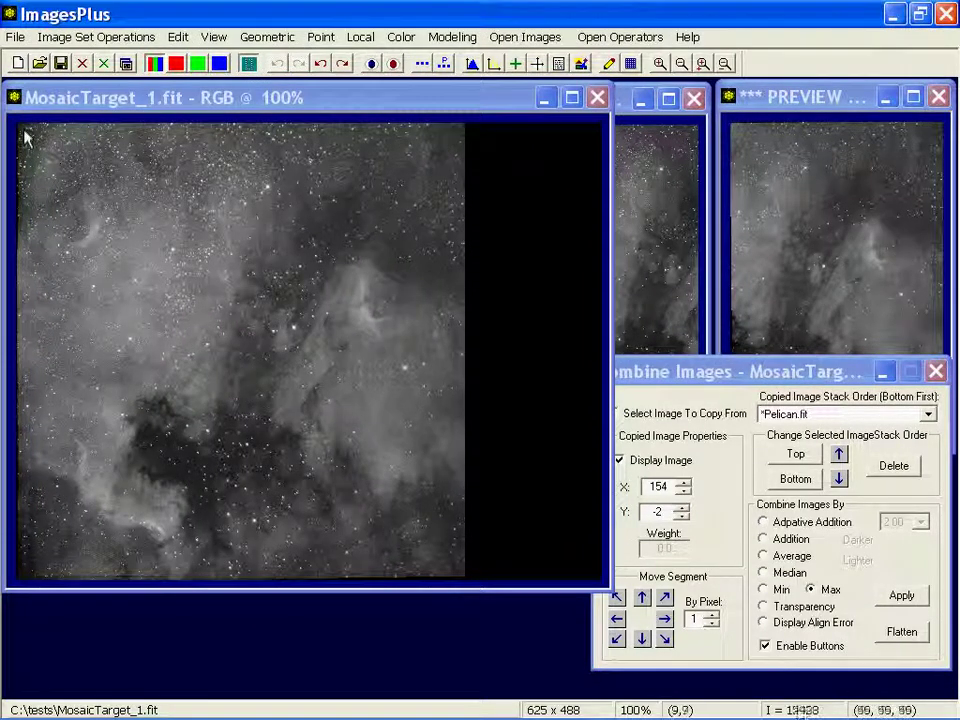
{"action": "left_click_drag", "start_coordinate": [28, 137], "coordinate": [461, 576]}
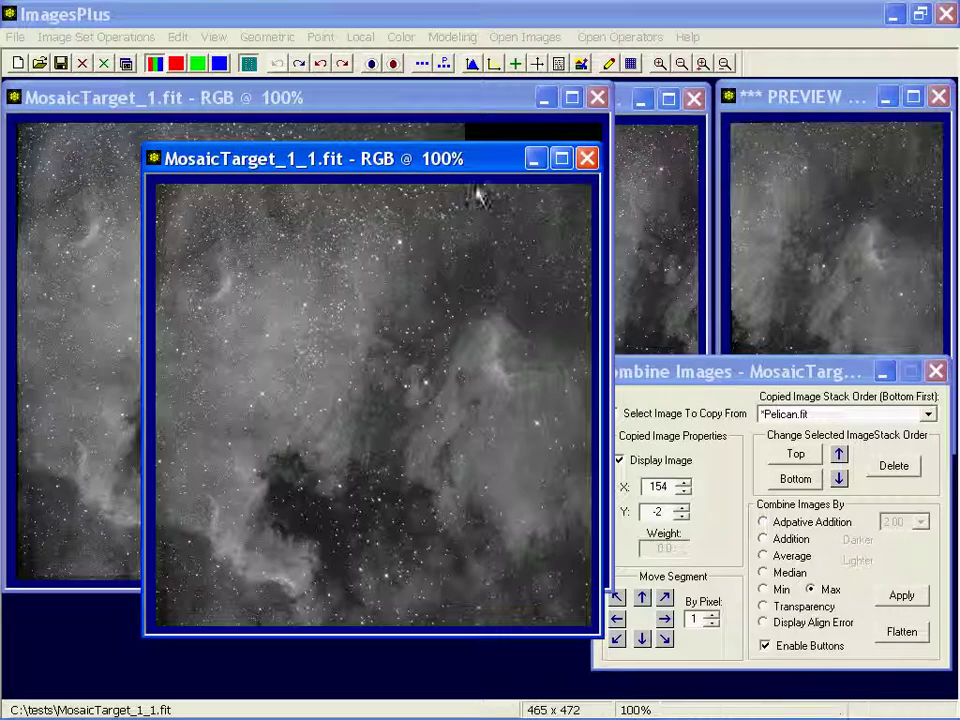
{"action": "left_click_drag", "start_coordinate": [410, 165], "coordinate": [342, 166]}
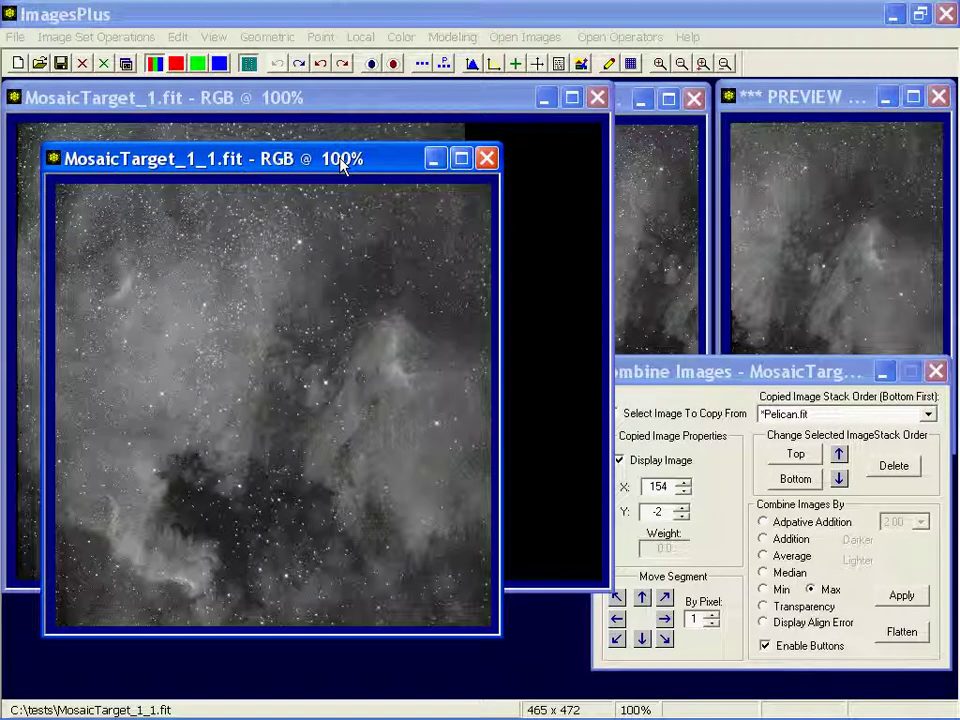